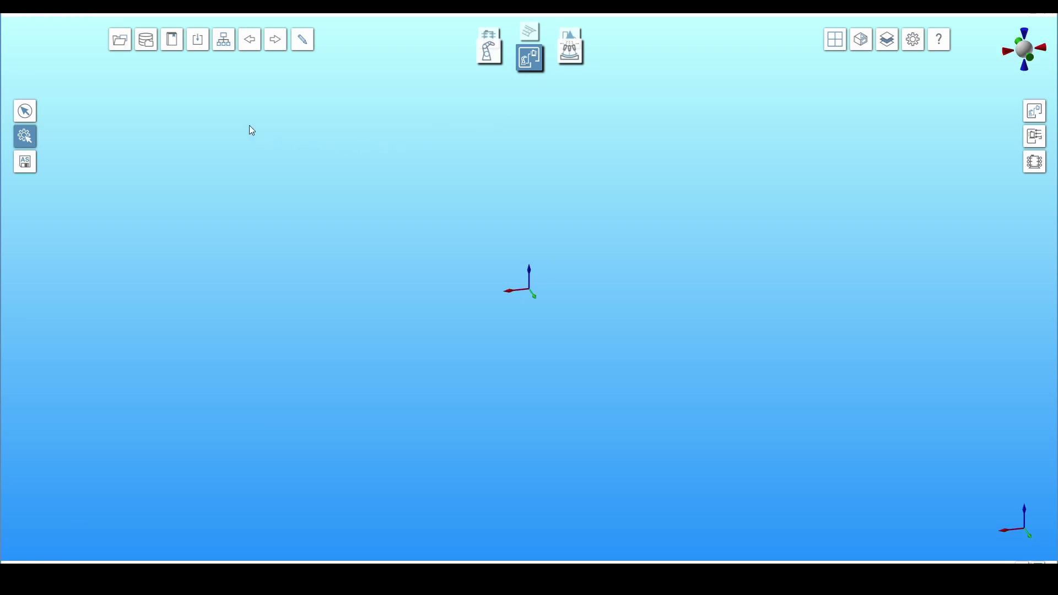
Drag the 3x3m floor plate from the Floors library folder into the scene and confirm it
{"action": "left_click", "coordinate": [167, 46]}
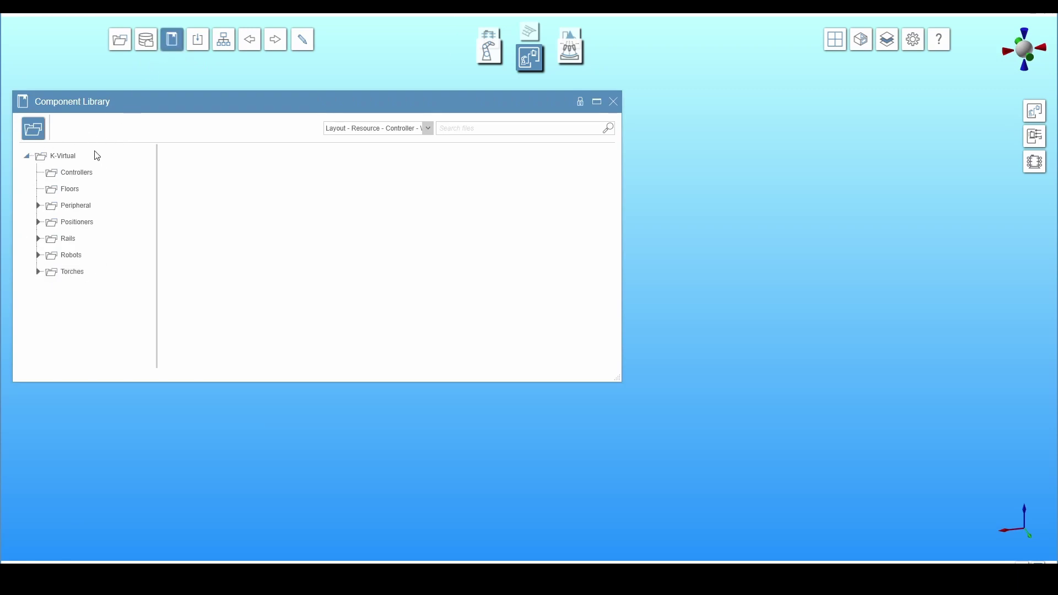
{"action": "left_click", "coordinate": [67, 189]}
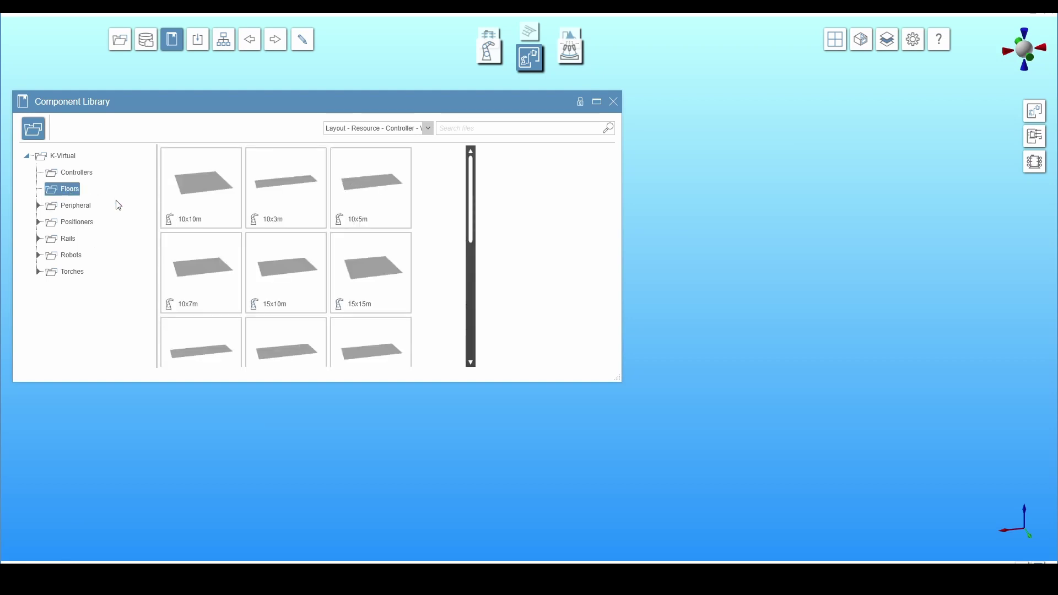
{"action": "scroll", "coordinate": [192, 213], "scroll_direction": "down", "scroll_amount": 5}
{"action": "scroll", "coordinate": [182, 219], "scroll_direction": "down", "scroll_amount": 1}
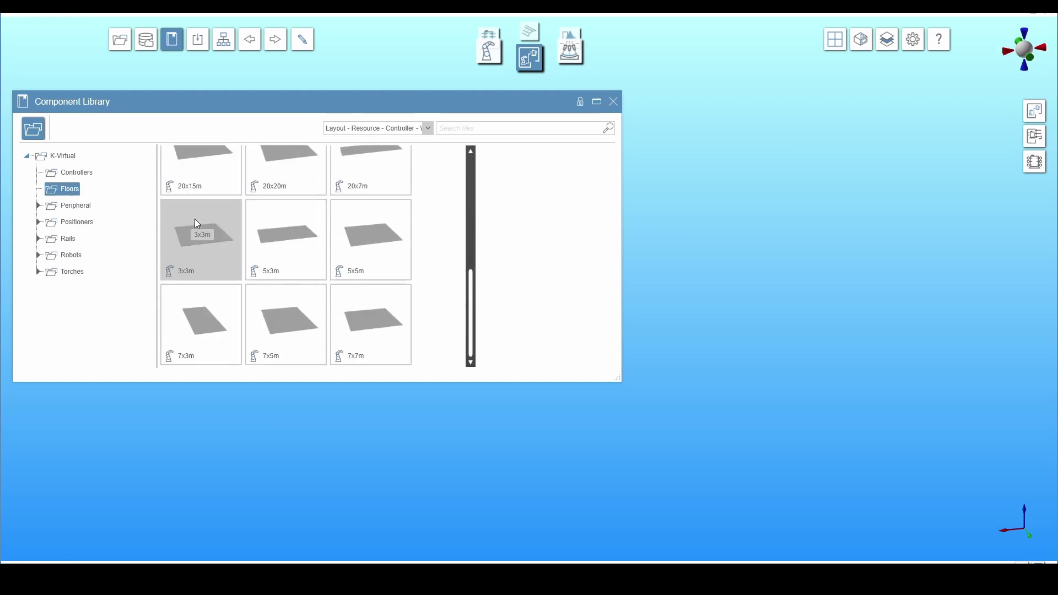
{"action": "left_click_drag", "start_coordinate": [195, 221], "coordinate": [665, 326]}
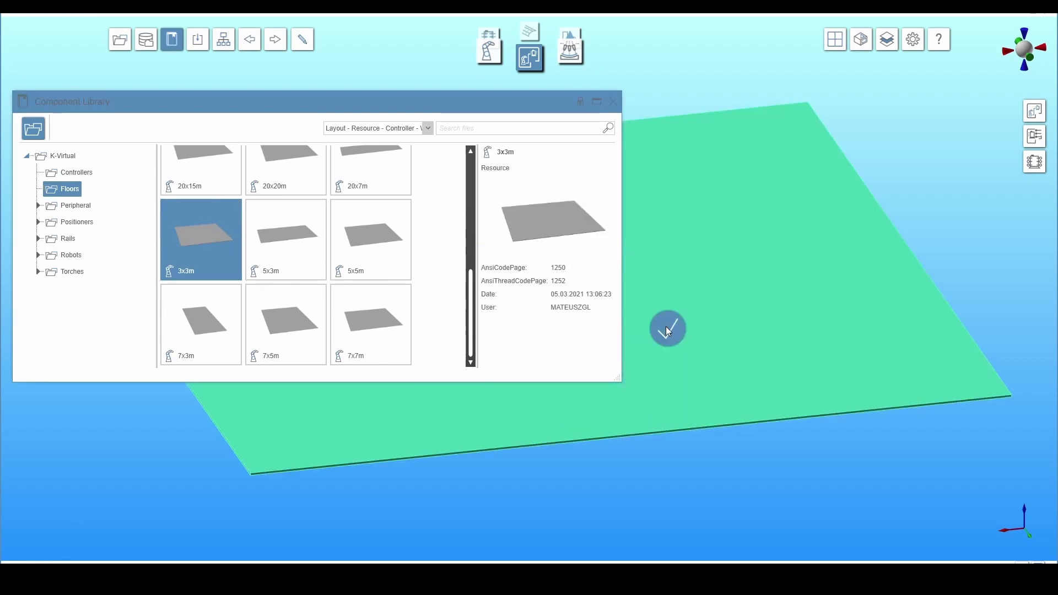
{"action": "left_click", "coordinate": [611, 102]}
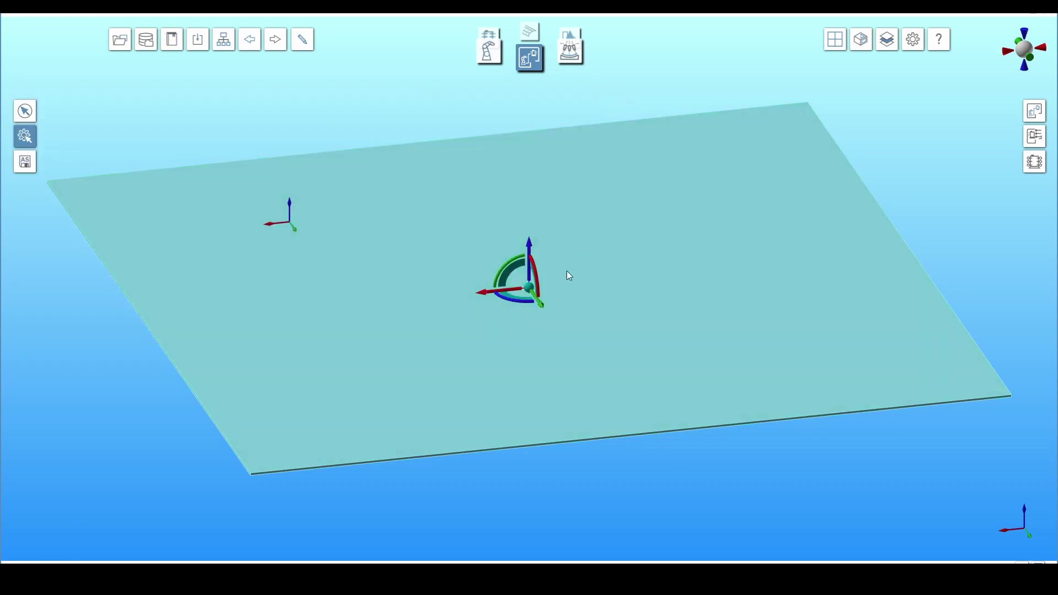
Move the floor plate roughly into place with its gizmo
{"action": "mouse_move", "coordinate": [531, 291]}
{"action": "left_mouse_down"}
{"action": "mouse_move", "coordinate": [603, 305]}
{"action": "mouse_move", "coordinate": [582, 251]}
{"action": "mouse_move", "coordinate": [580, 187]}
{"action": "mouse_move", "coordinate": [510, 292]}
{"action": "left_mouse_up"}
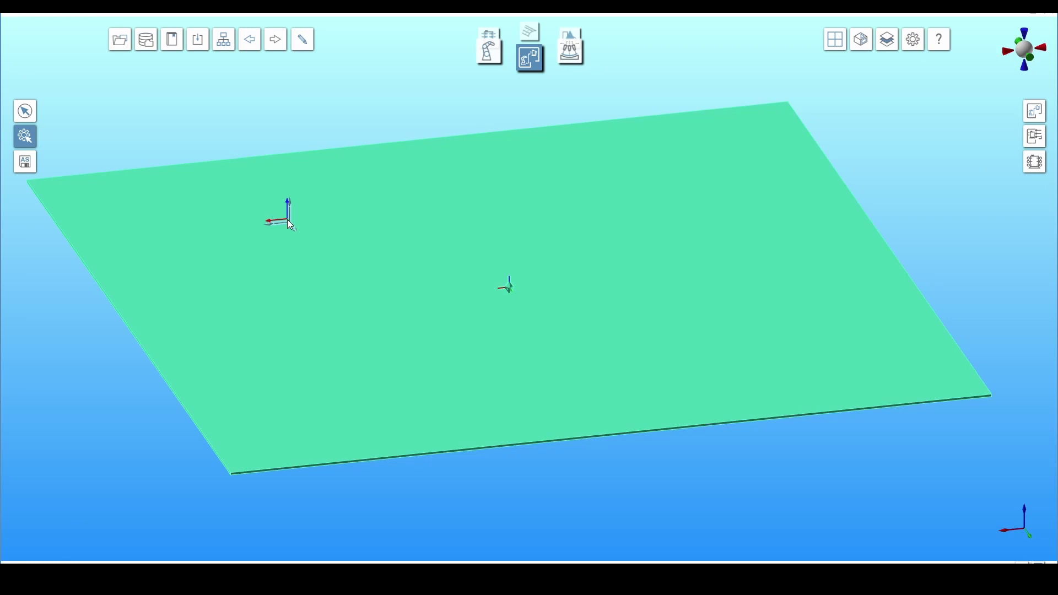
{"action": "left_click", "coordinate": [291, 225]}
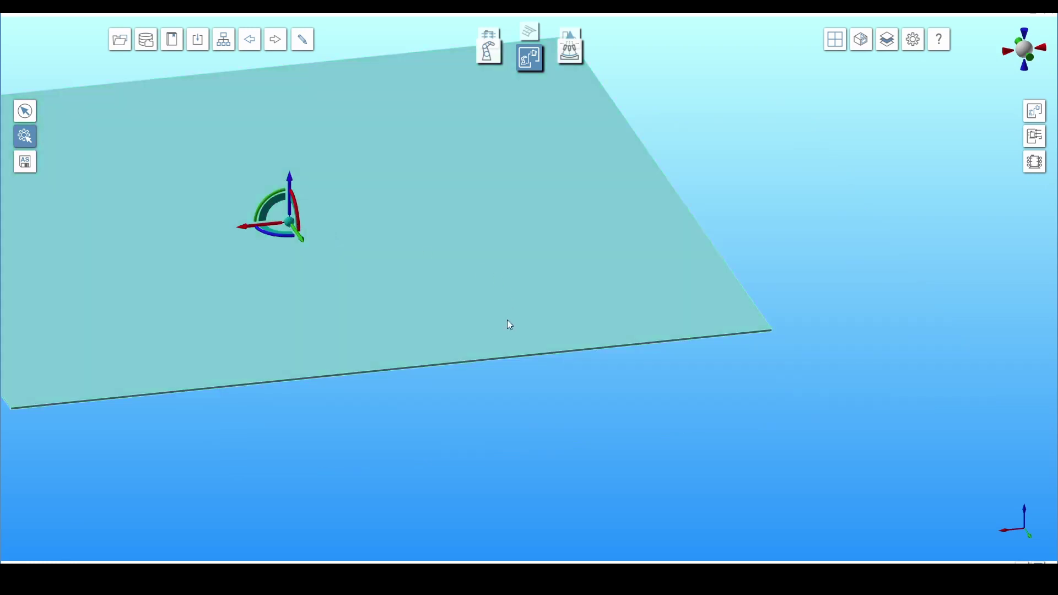
{"action": "left_click_drag", "start_coordinate": [290, 222], "coordinate": [517, 353]}
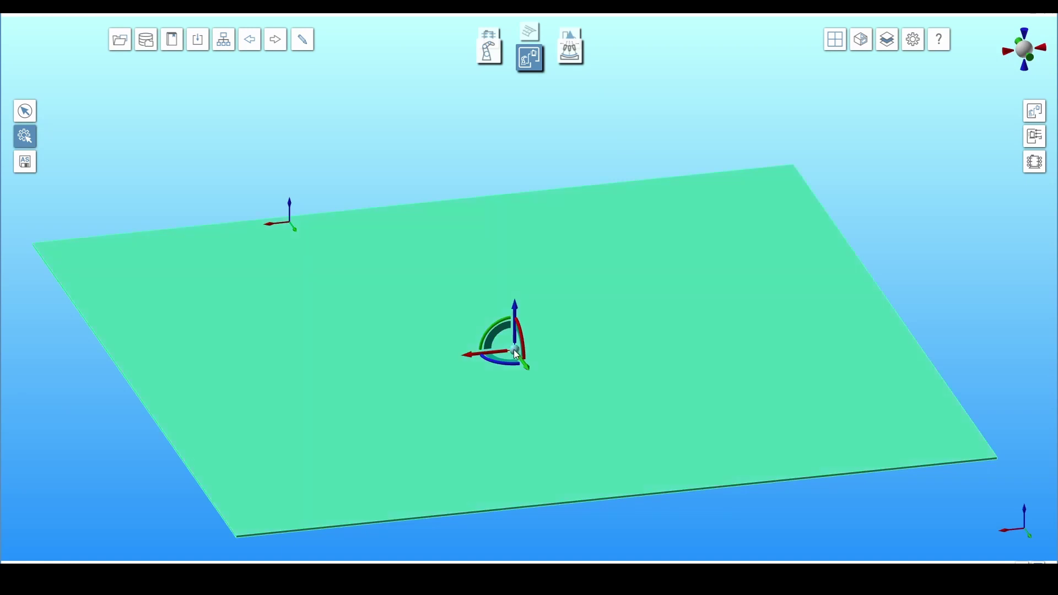
Set the floor plate's exact position to X 0 and Y 0, then reframe the view
{"action": "double_click", "coordinate": [517, 353]}
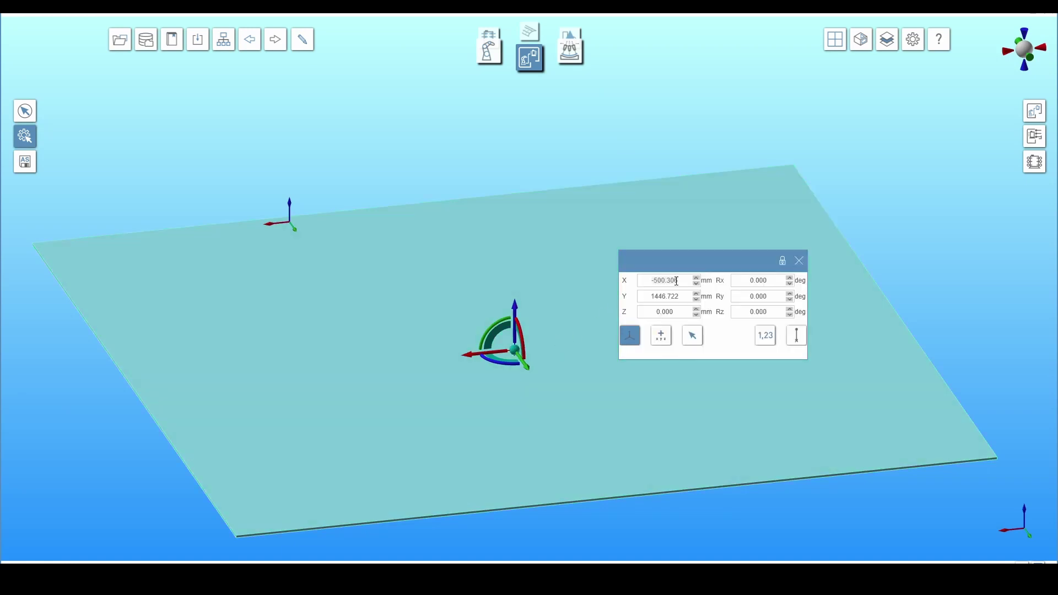
{"action": "type", "text": "0"}
{"action": "left_click", "coordinate": [678, 296]}
{"action": "type", "text": "000"}
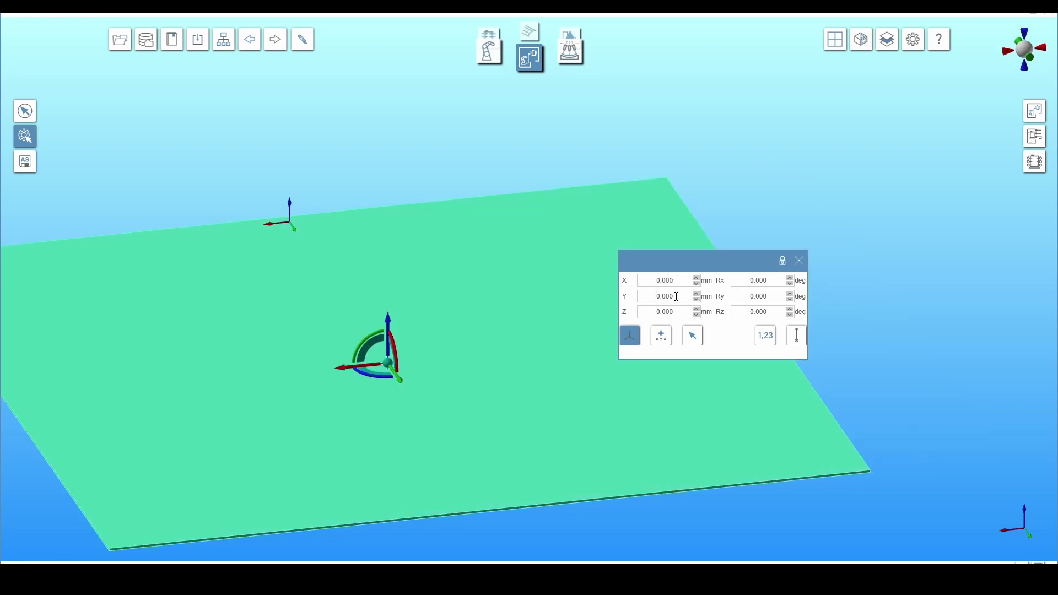
{"action": "left_click", "coordinate": [677, 313]}
{"action": "left_click", "coordinate": [800, 260]}
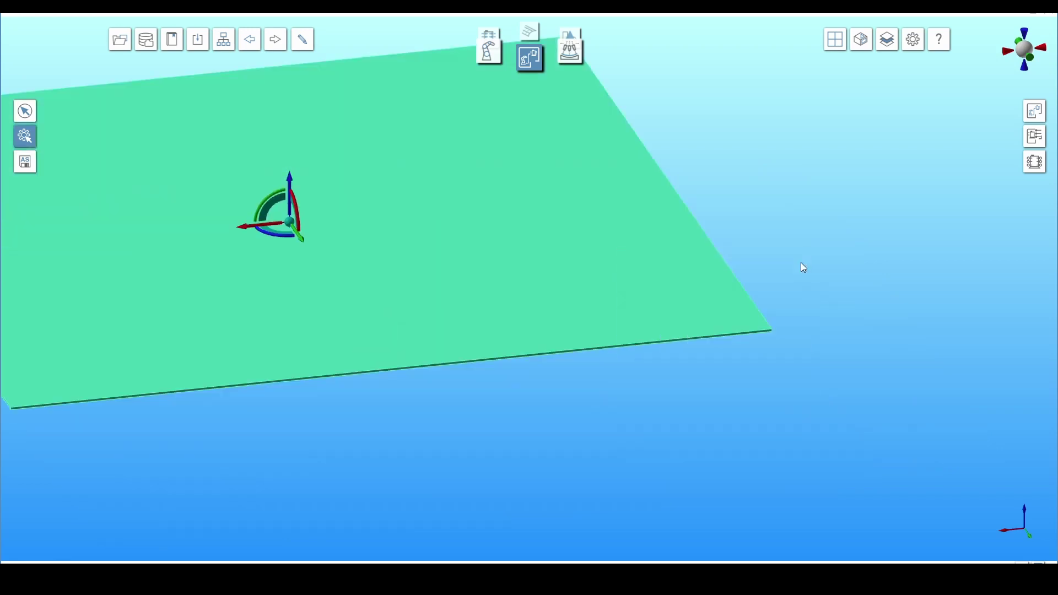
{"action": "middle_click_drag", "start_coordinate": [460, 252], "coordinate": [564, 304]}
{"action": "scroll", "coordinate": [535, 330], "scroll_direction": "up", "scroll_amount": 3}
{"action": "scroll", "coordinate": [564, 303], "scroll_direction": "down", "scroll_amount": 1}
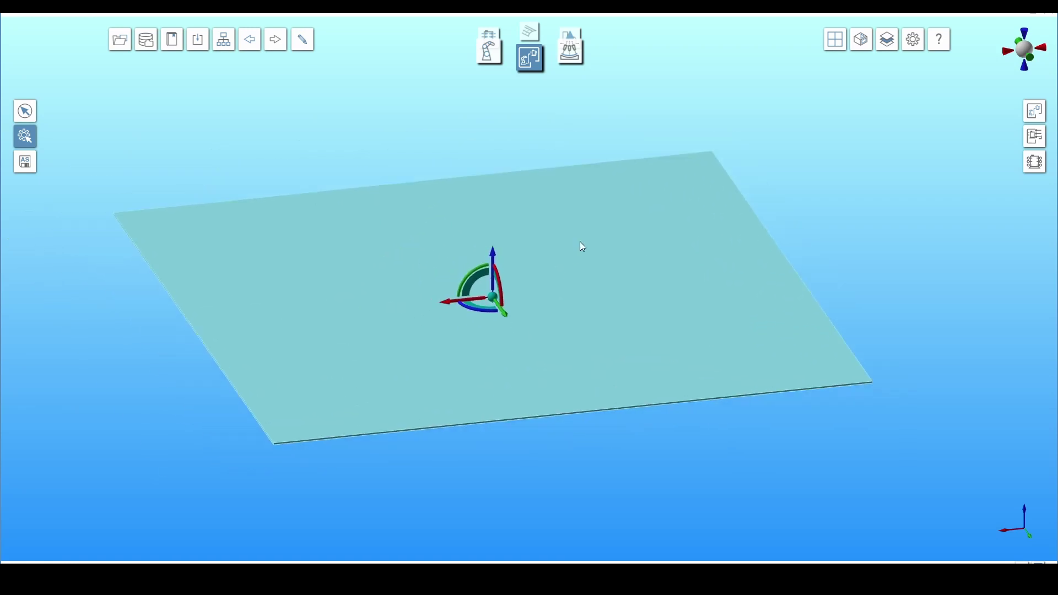
Place the RA10L robot from Robots > RA-Series onto the floor plate and confirm
{"action": "left_click", "coordinate": [164, 46]}
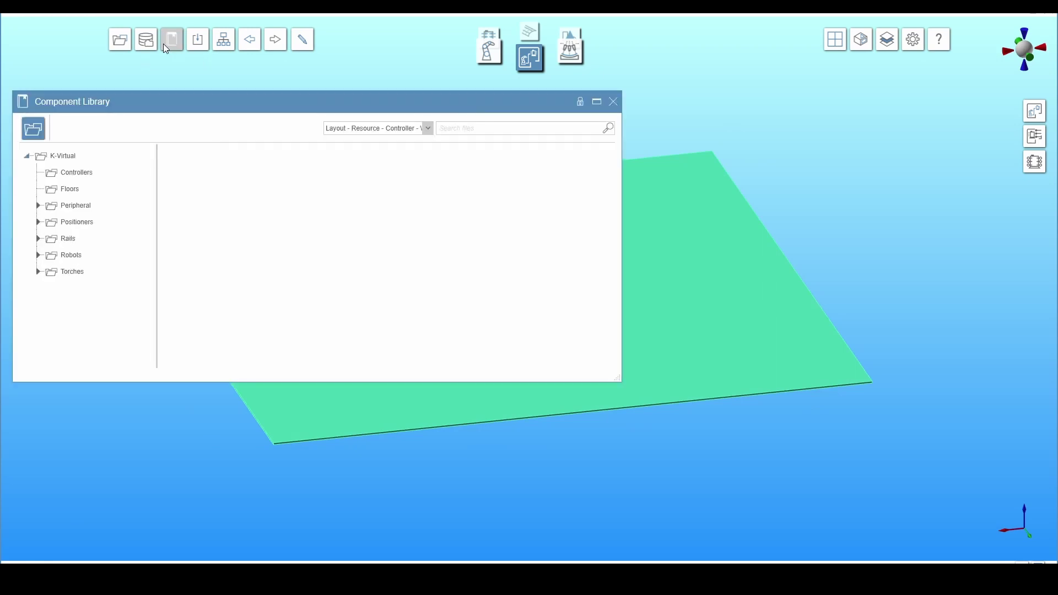
{"action": "left_click", "coordinate": [43, 256]}
{"action": "scroll", "coordinate": [71, 247], "scroll_direction": "down", "scroll_amount": 2}
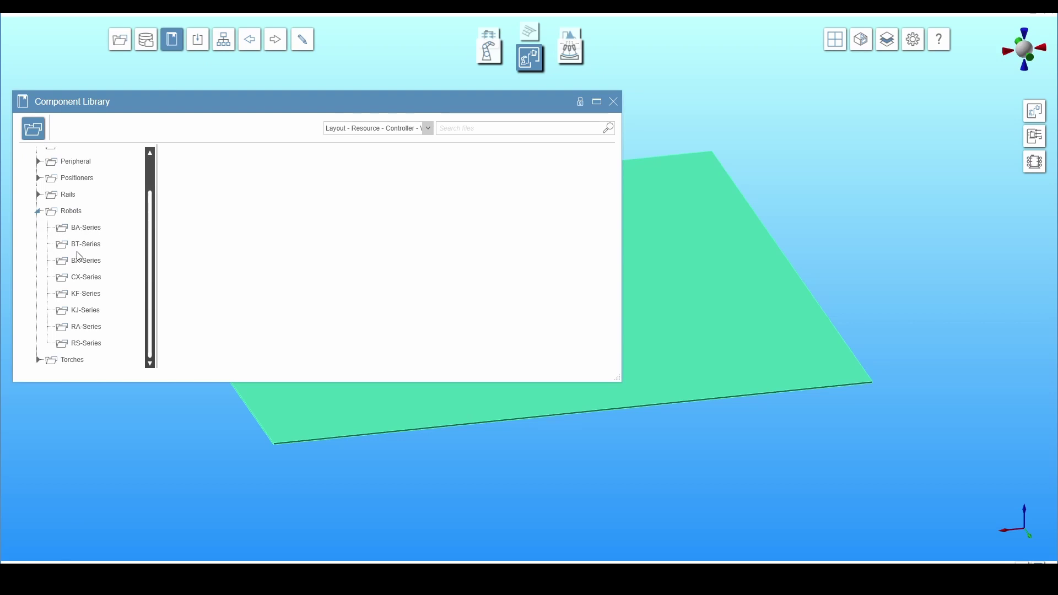
{"action": "left_click", "coordinate": [85, 327]}
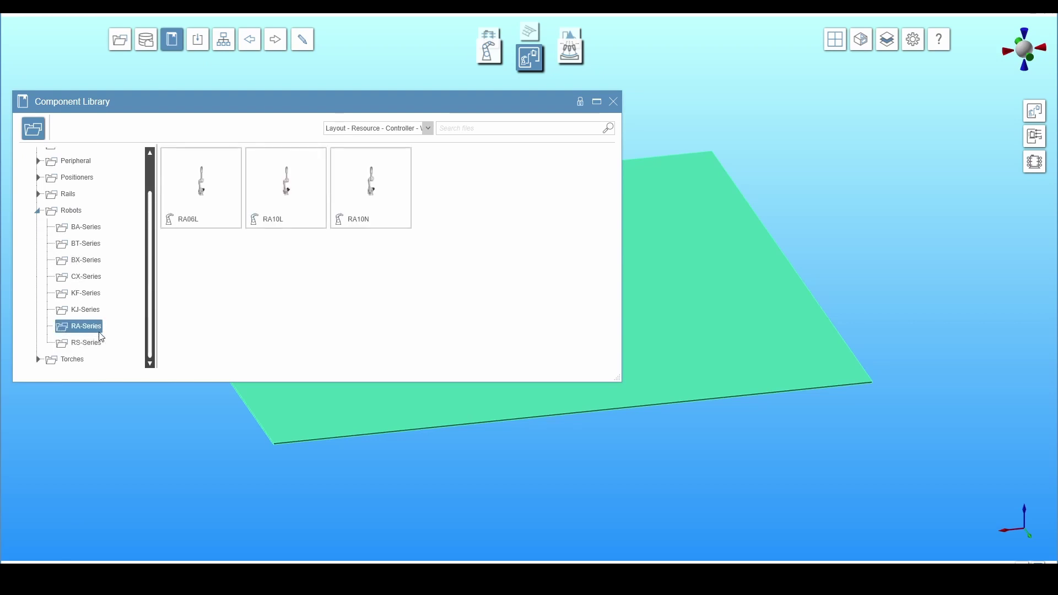
{"action": "left_click_drag", "start_coordinate": [286, 179], "coordinate": [669, 285]}
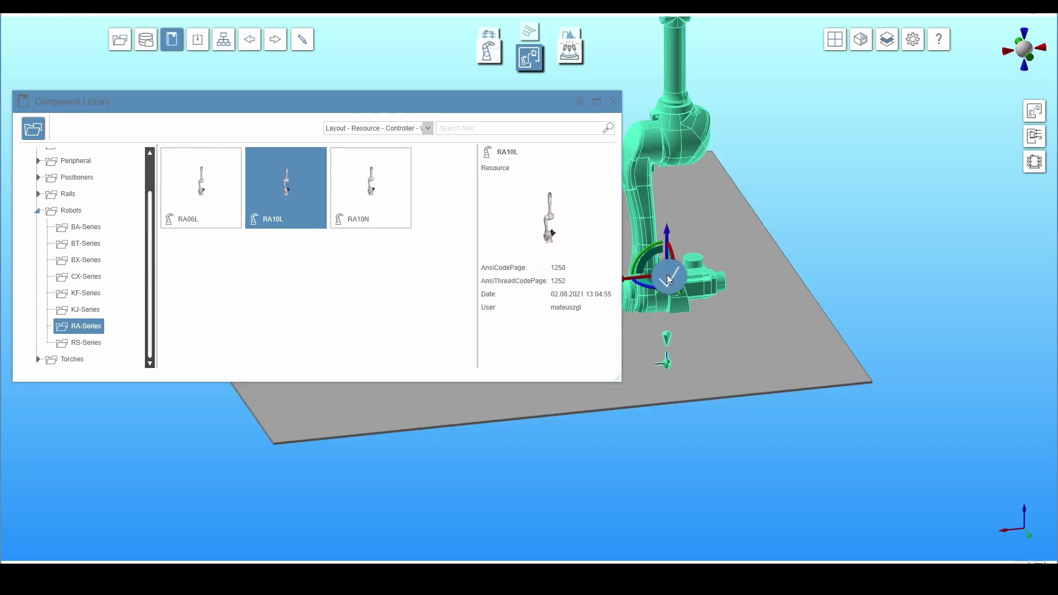
{"action": "left_click", "coordinate": [669, 277]}
Drag the first Fronius Separate Wire RA-series standard torch, MTB330iWR_22g_L246_ext80_45g, into the scene
{"action": "left_click", "coordinate": [37, 211]}
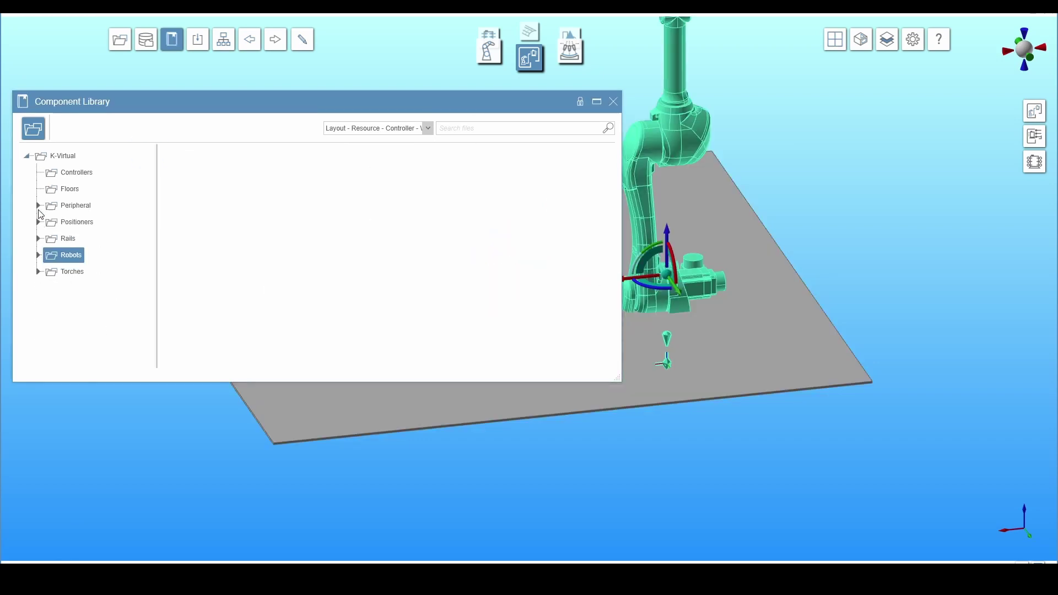
{"action": "left_click", "coordinate": [37, 272]}
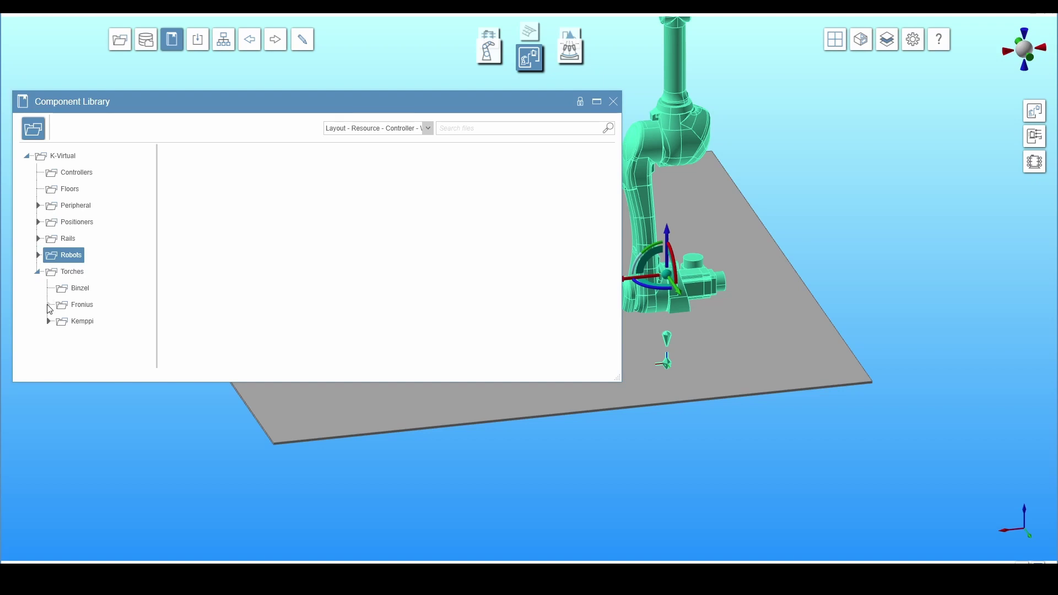
{"action": "left_click", "coordinate": [48, 305]}
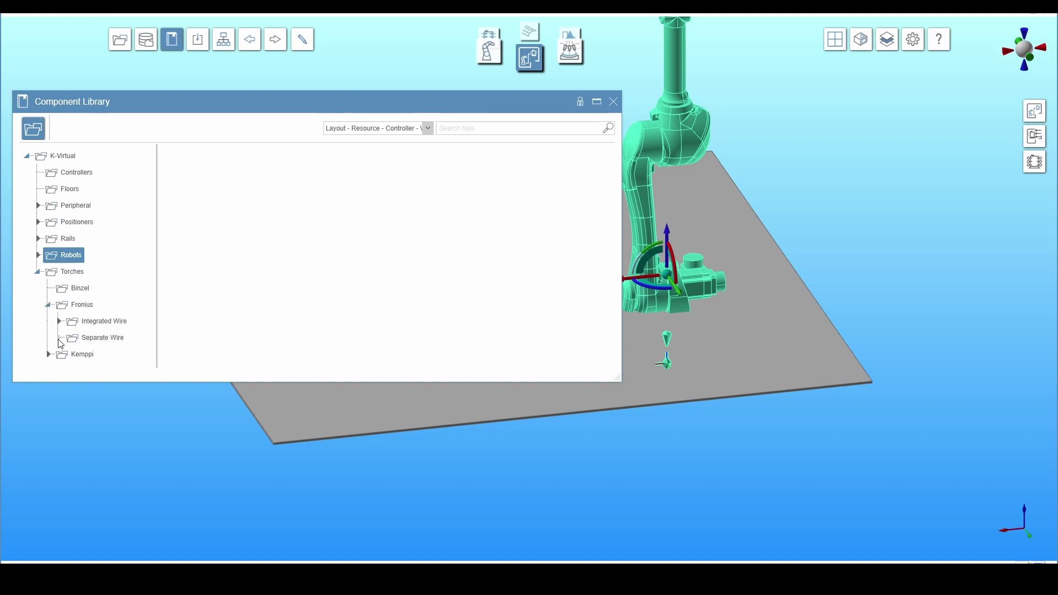
{"action": "left_click", "coordinate": [59, 338]}
{"action": "scroll", "coordinate": [64, 344], "scroll_direction": "down", "scroll_amount": 1}
{"action": "left_click", "coordinate": [68, 342]}
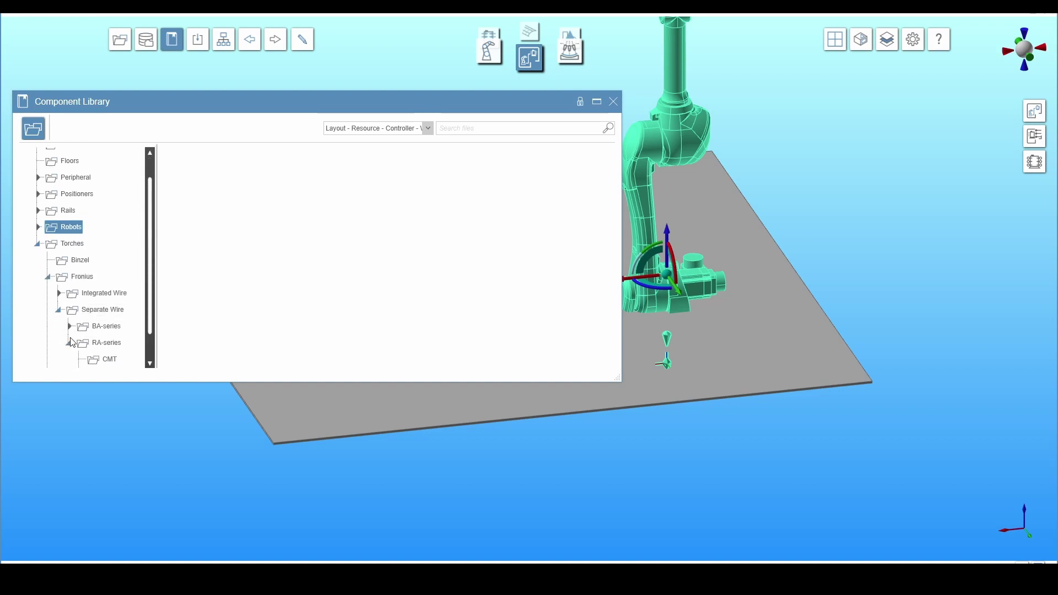
{"action": "scroll", "coordinate": [73, 343], "scroll_direction": "down", "scroll_amount": 1}
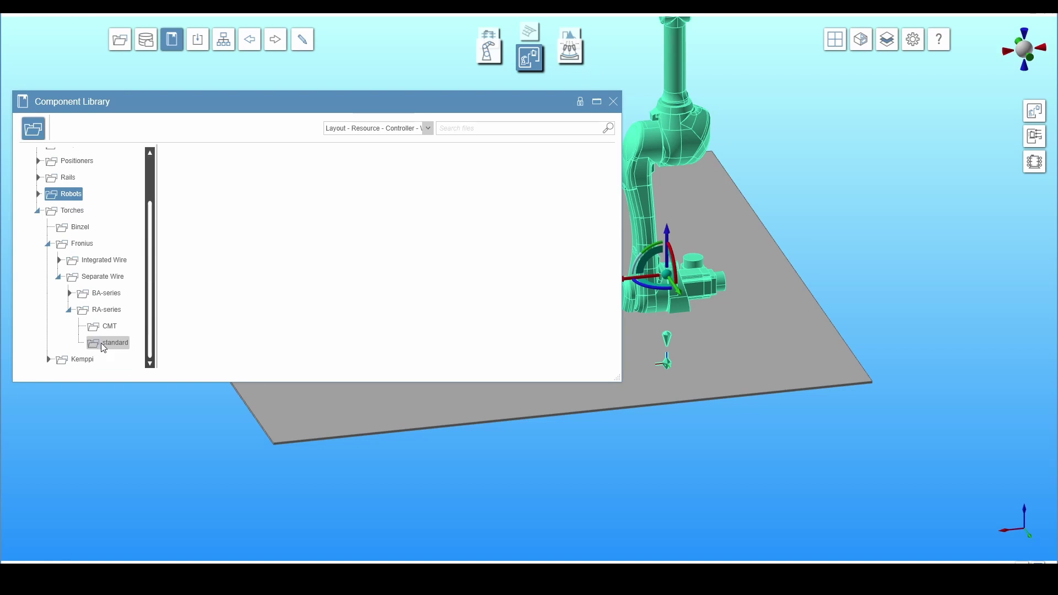
{"action": "left_click", "coordinate": [101, 343]}
{"action": "left_click", "coordinate": [182, 205]}
{"action": "left_click_drag", "start_coordinate": [190, 196], "coordinate": [810, 244]}
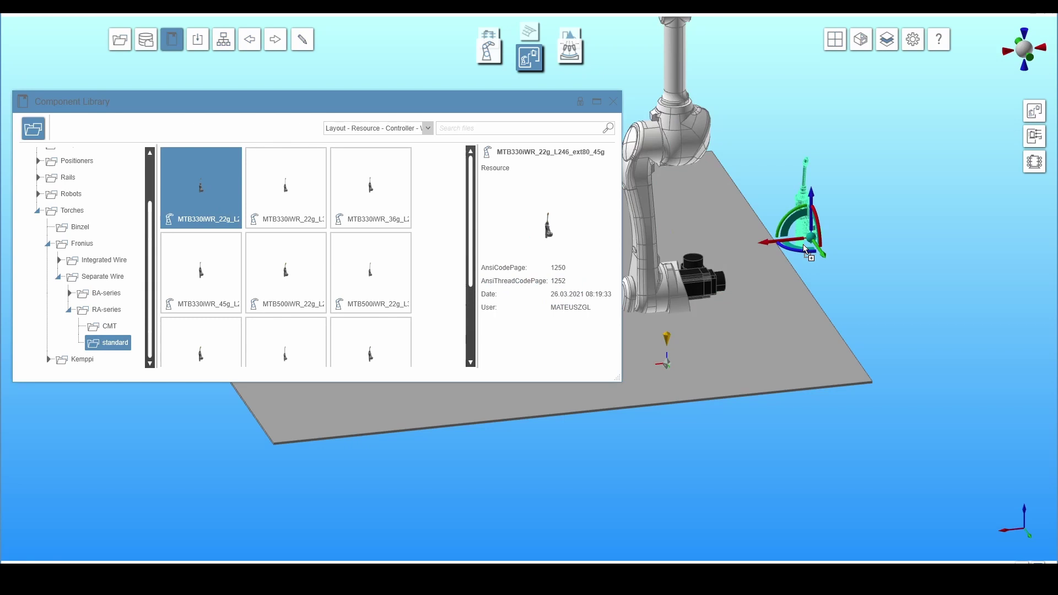
{"action": "left_click", "coordinate": [618, 103]}
Raise the robot and link the torch's MC0 frame to the robot's ToolAdapter
{"action": "scroll", "coordinate": [623, 107], "scroll_direction": "down", "scroll_amount": 5}
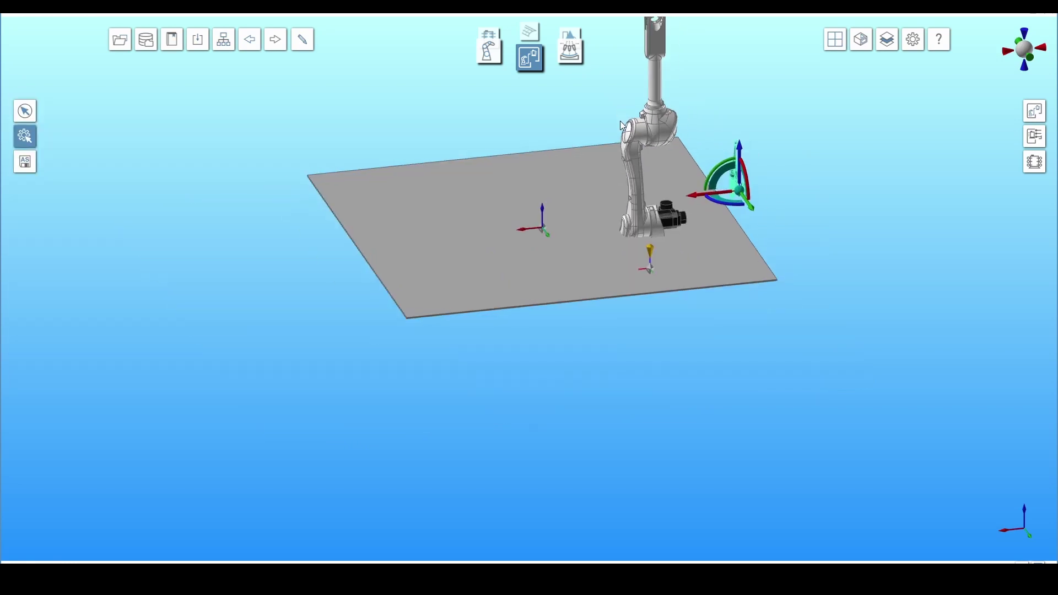
{"action": "left_click_drag", "start_coordinate": [645, 301], "coordinate": [568, 196]}
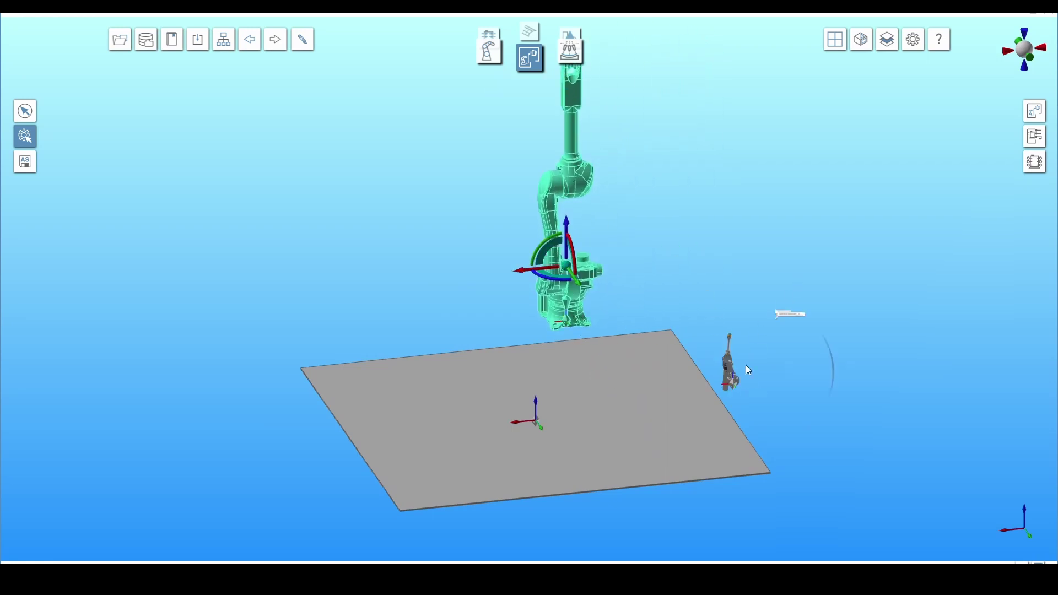
{"action": "left_click", "coordinate": [731, 364]}
{"action": "left_click", "coordinate": [845, 358]}
{"action": "middle_click_drag", "start_coordinate": [713, 236], "coordinate": [686, 303]}
{"action": "left_click_drag", "start_coordinate": [695, 312], "coordinate": [651, 157]}
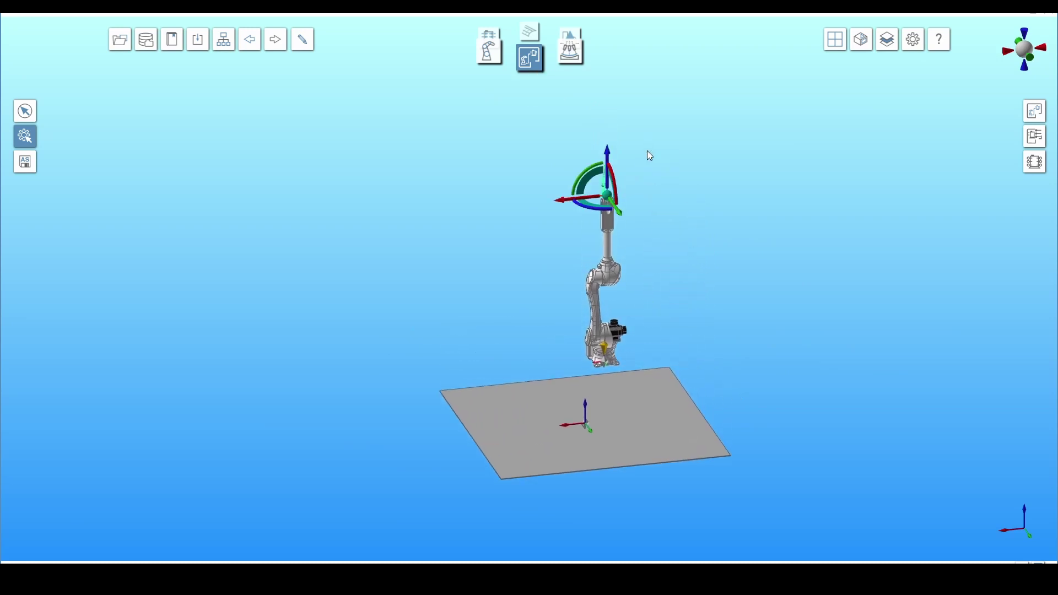
Reposition the robot with its mounted torch above and behind the floor plate
{"action": "middle_click_drag", "start_coordinate": [667, 172], "coordinate": [644, 222]}
{"action": "scroll", "coordinate": [644, 221], "scroll_direction": "up", "scroll_amount": 3}
{"action": "left_click_drag", "start_coordinate": [612, 204], "coordinate": [660, 200]}
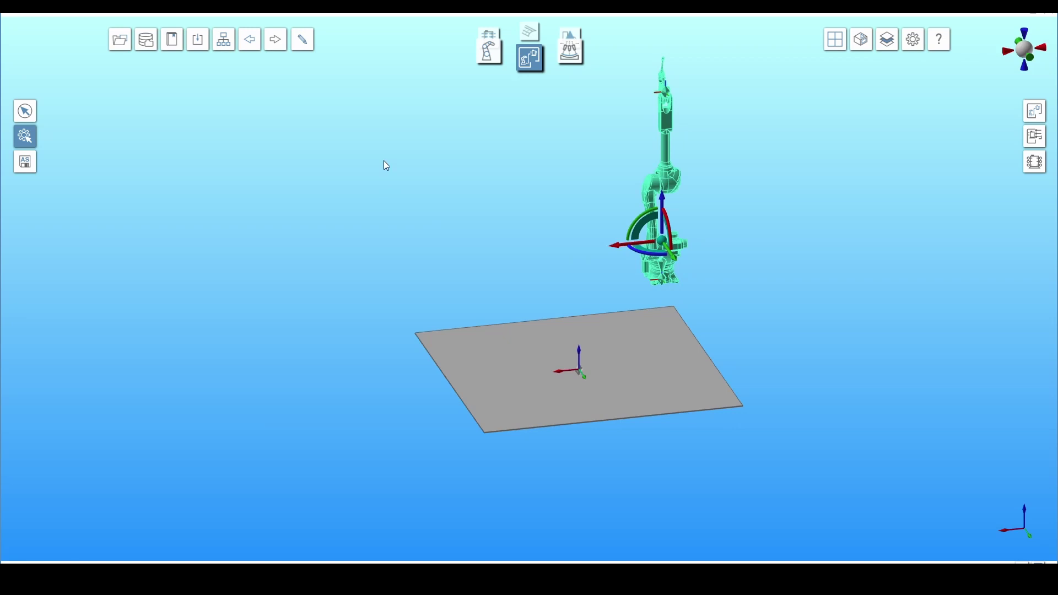
In Resource Builder, select the robot and the floor plate, then enter adapter/frame creation mode
{"action": "left_click", "coordinate": [483, 56]}
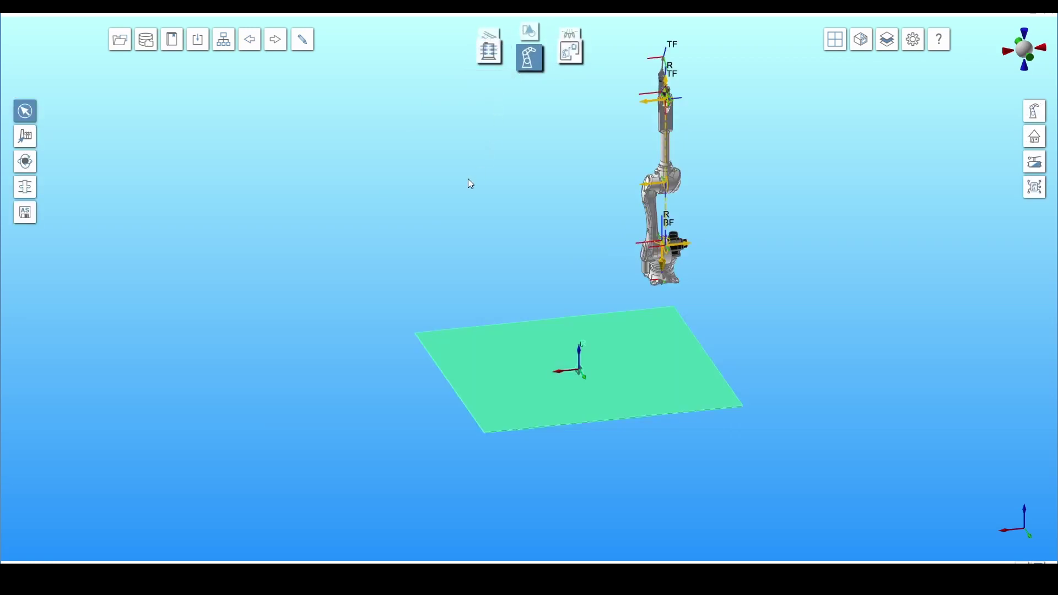
{"action": "left_click", "coordinate": [31, 109]}
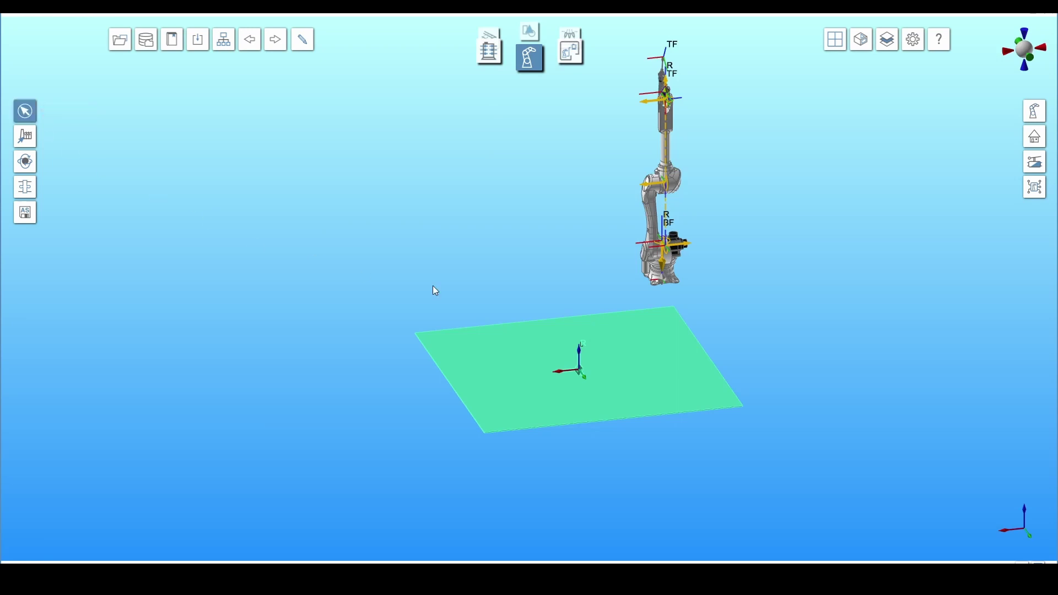
{"action": "left_click", "coordinate": [648, 194]}
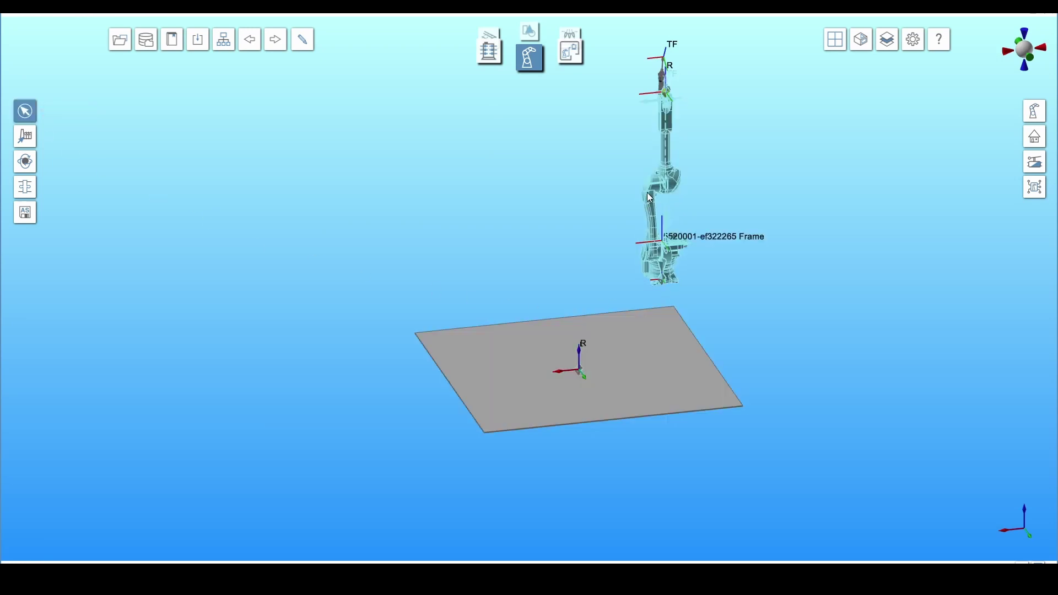
{"action": "left_click", "coordinate": [617, 331]}
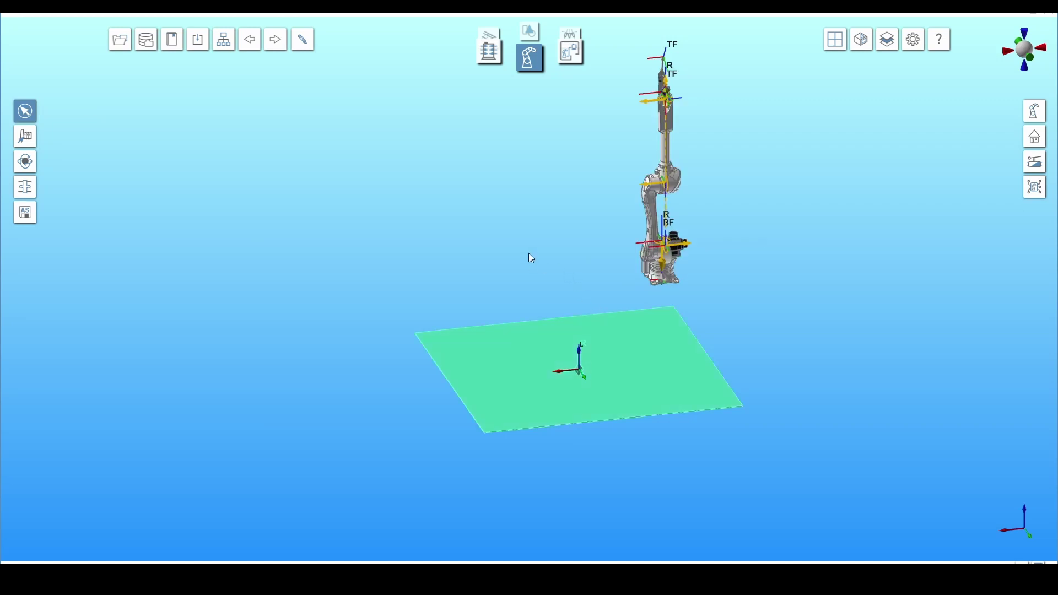
{"action": "left_click", "coordinate": [29, 189]}
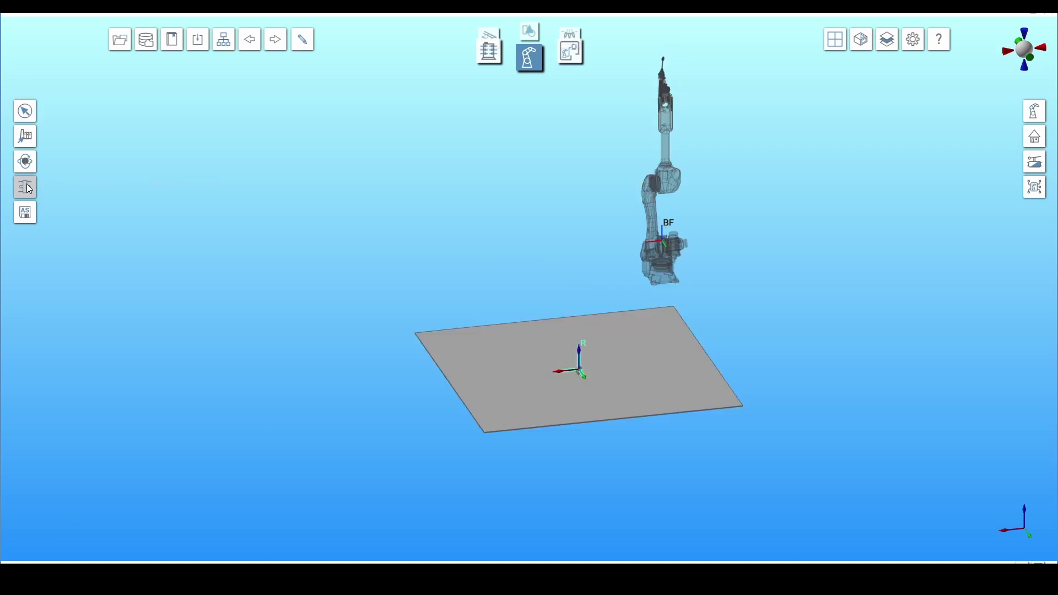
Drop a new frame on the plate left of its origin and nudge it along the green axis
{"action": "right_click", "coordinate": [345, 257]}
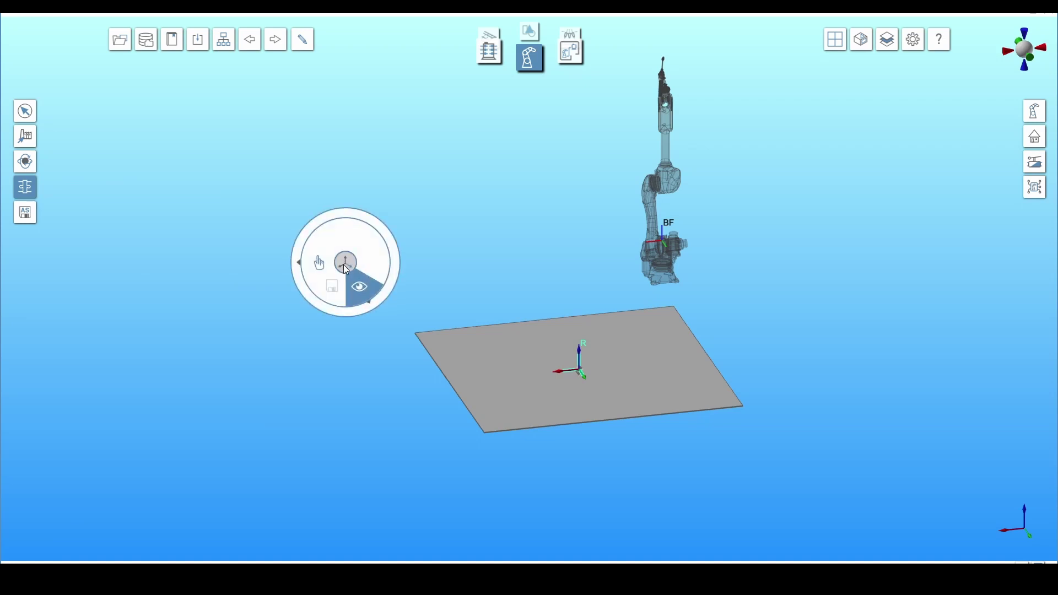
{"action": "left_click", "coordinate": [344, 265]}
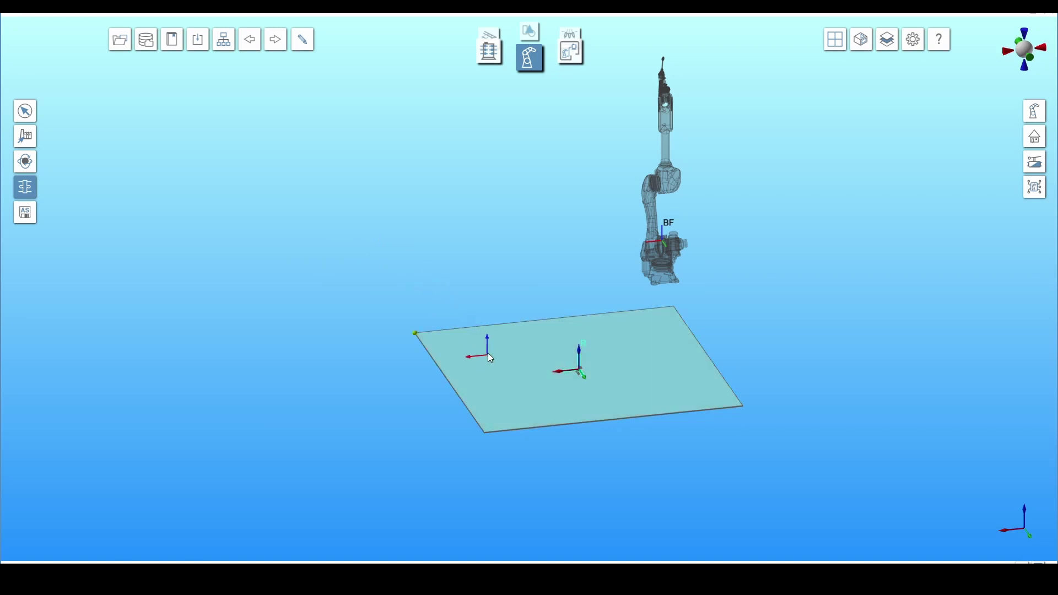
{"action": "left_click", "coordinate": [488, 349]}
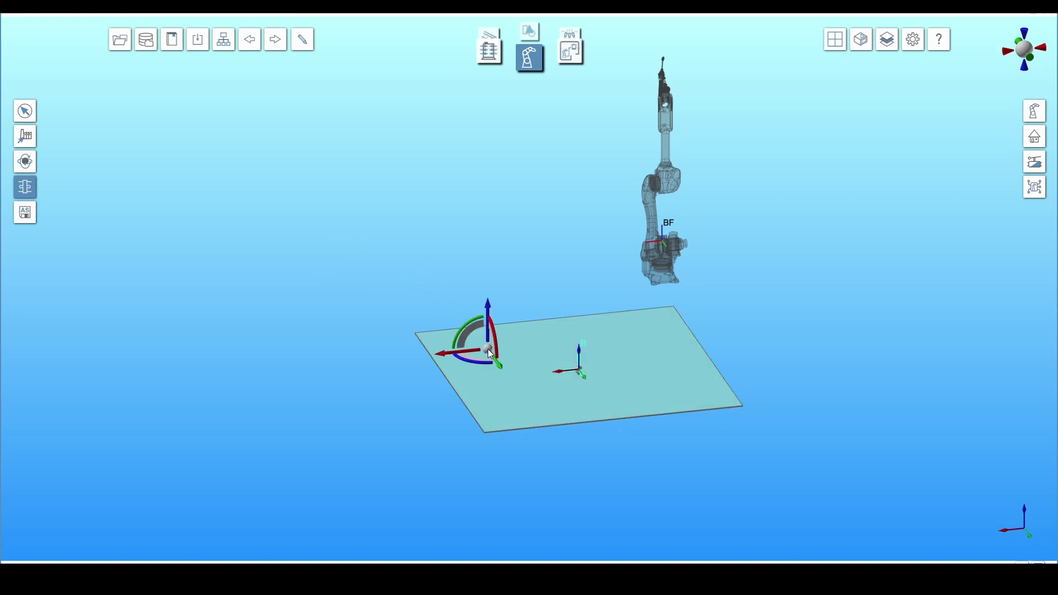
{"action": "scroll", "coordinate": [490, 354], "scroll_direction": "down", "scroll_amount": 2}
{"action": "scroll", "coordinate": [490, 353], "scroll_direction": "up", "scroll_amount": 4}
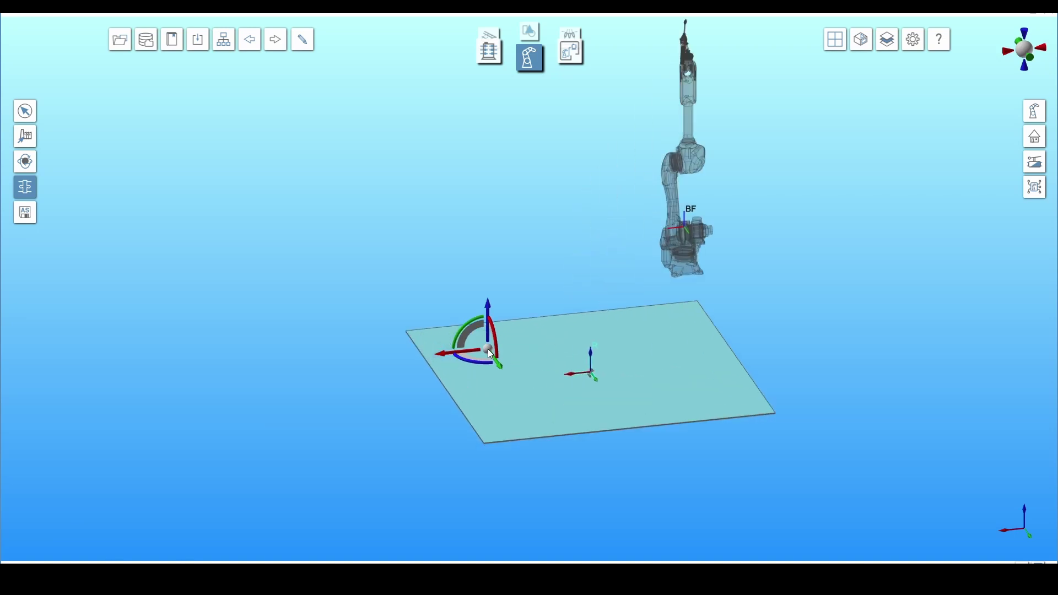
{"action": "mouse_move", "coordinate": [495, 361]}
{"action": "left_mouse_down"}
{"action": "mouse_move", "coordinate": [508, 383]}
{"action": "mouse_move", "coordinate": [499, 368]}
{"action": "mouse_move", "coordinate": [542, 349]}
{"action": "mouse_move", "coordinate": [487, 352]}
{"action": "mouse_move", "coordinate": [506, 370]}
{"action": "left_mouse_up"}
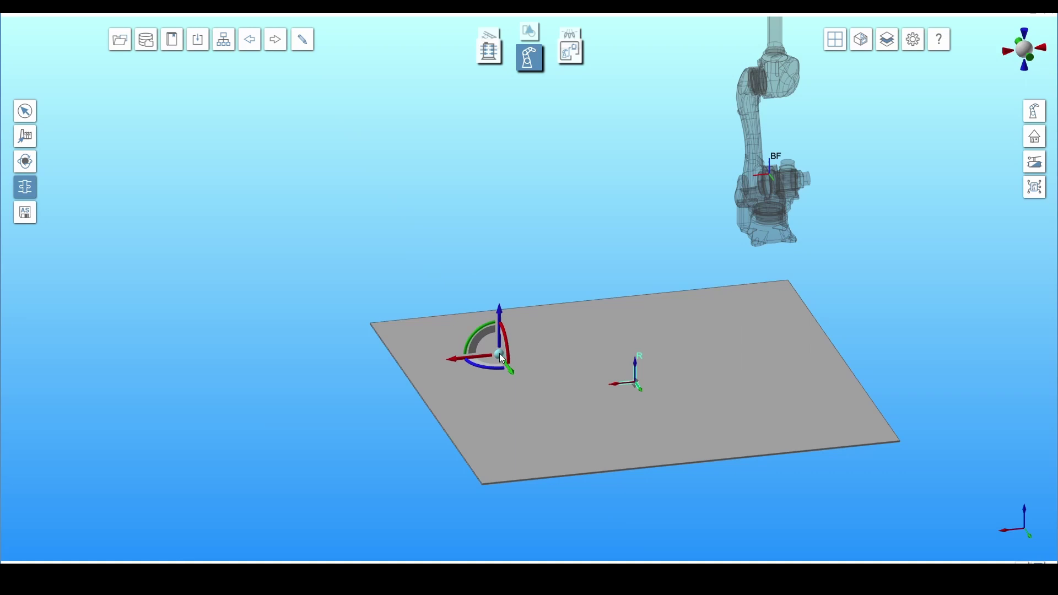
Create a new adapter from the placed frame, set as mechanical parent adapter, and confirm
{"action": "left_click", "coordinate": [501, 356]}
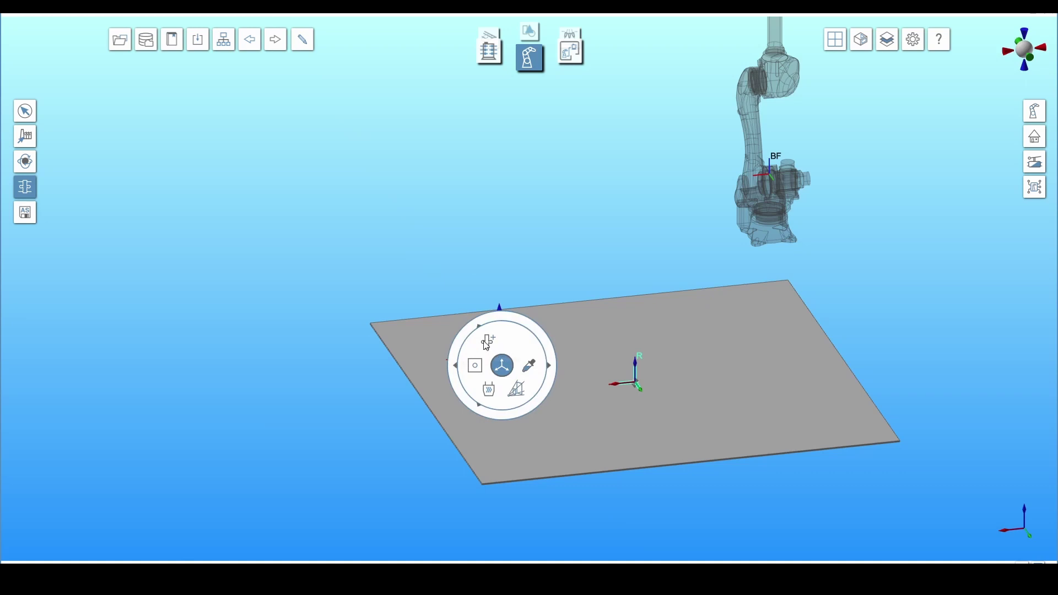
{"action": "left_click", "coordinate": [485, 342]}
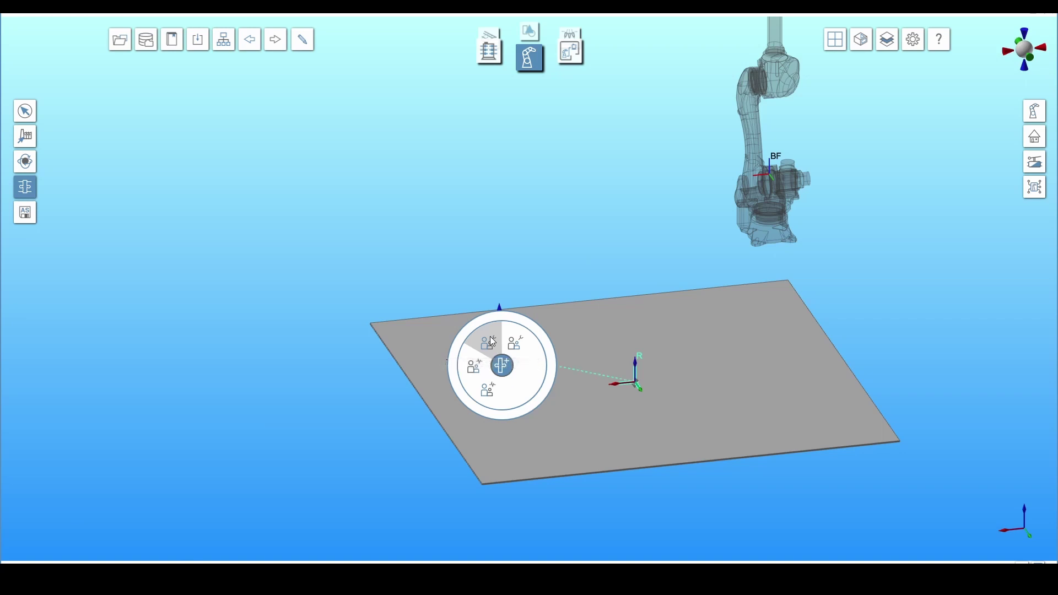
{"action": "left_click", "coordinate": [492, 341]}
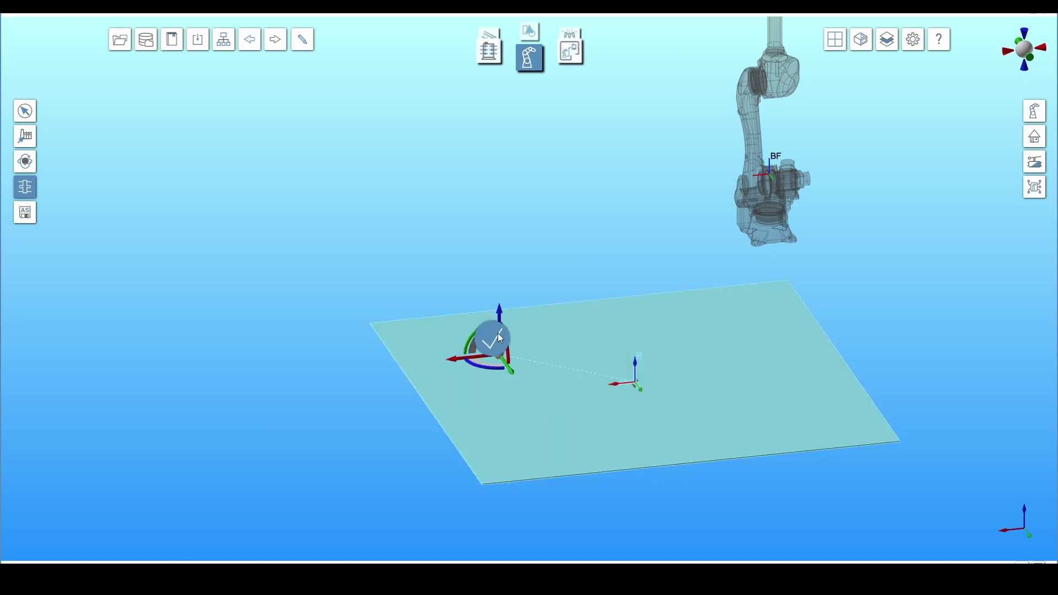
{"action": "left_click", "coordinate": [498, 334]}
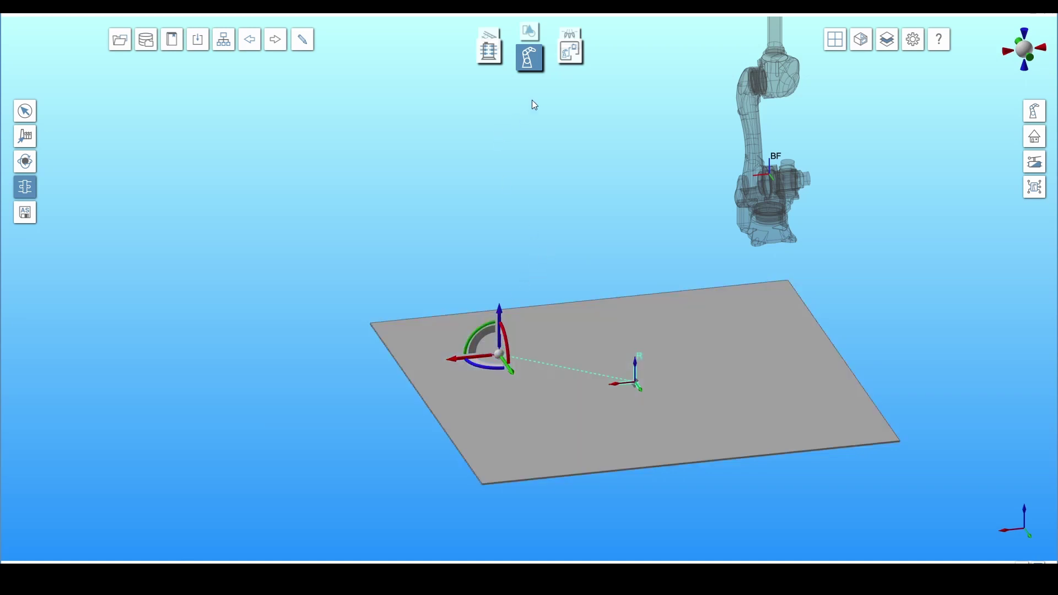
In Layout Builder, set the robot onto the MP1 point, then return to Resource Builder
{"action": "left_click", "coordinate": [566, 56]}
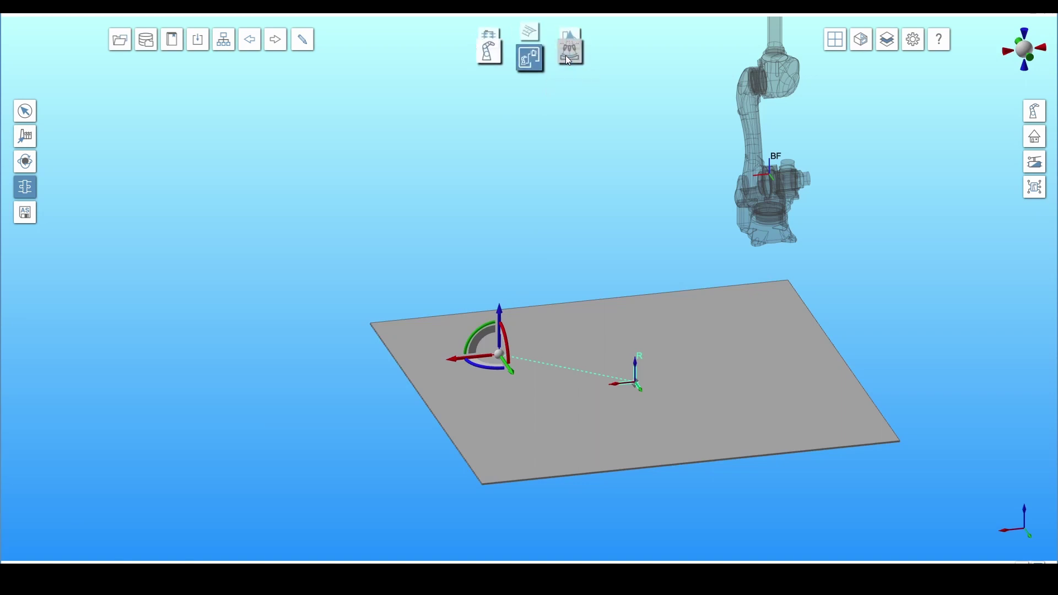
{"action": "left_click_drag", "start_coordinate": [749, 153], "coordinate": [523, 219]}
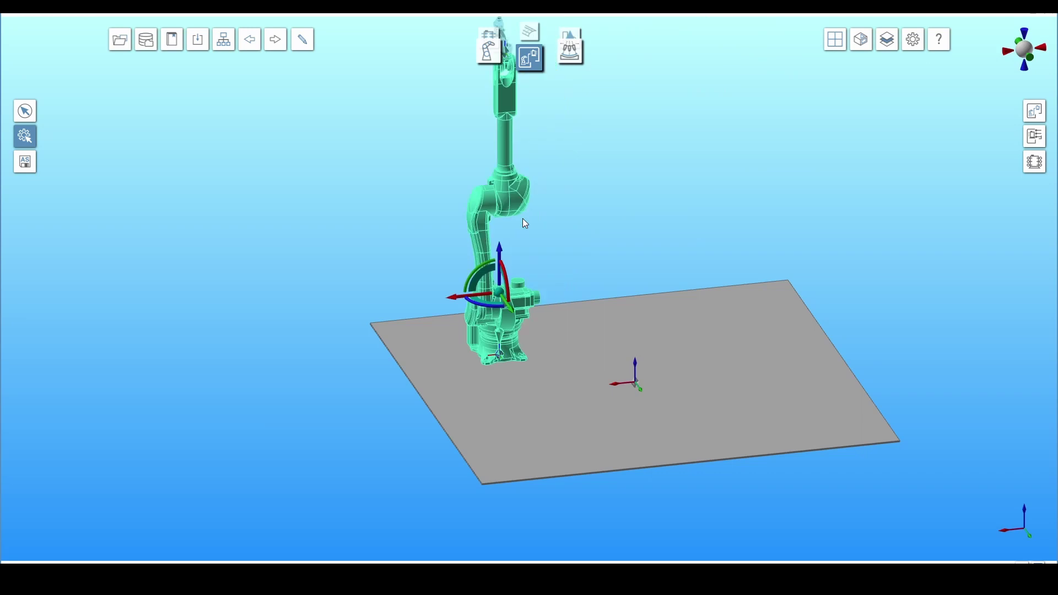
{"action": "scroll", "coordinate": [523, 218], "scroll_direction": "down", "scroll_amount": 4}
{"action": "scroll", "coordinate": [528, 212], "scroll_direction": "up", "scroll_amount": 2}
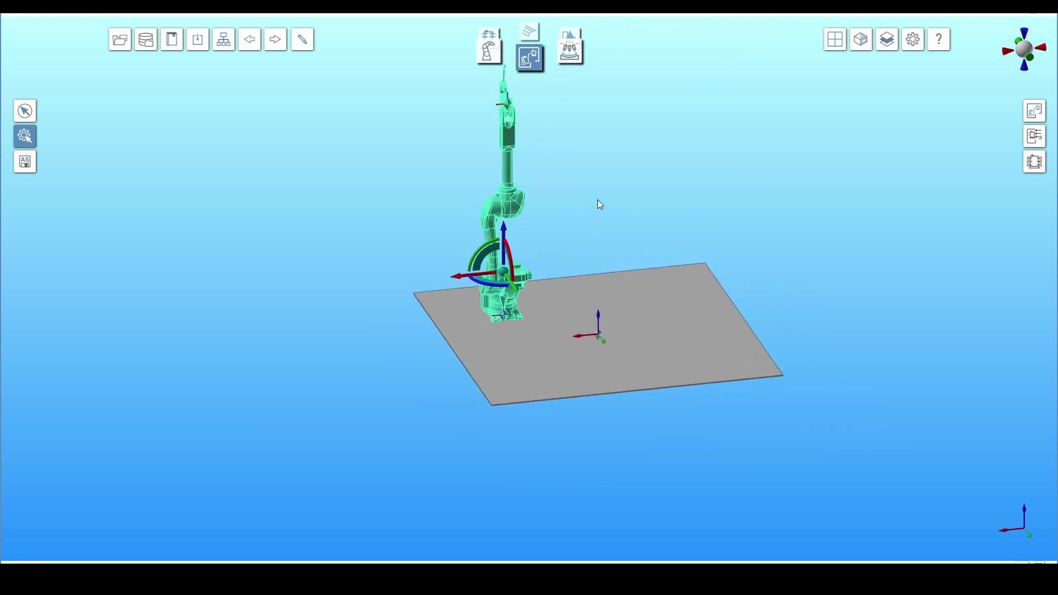
{"action": "middle_click_drag", "start_coordinate": [612, 208], "coordinate": [522, 255]}
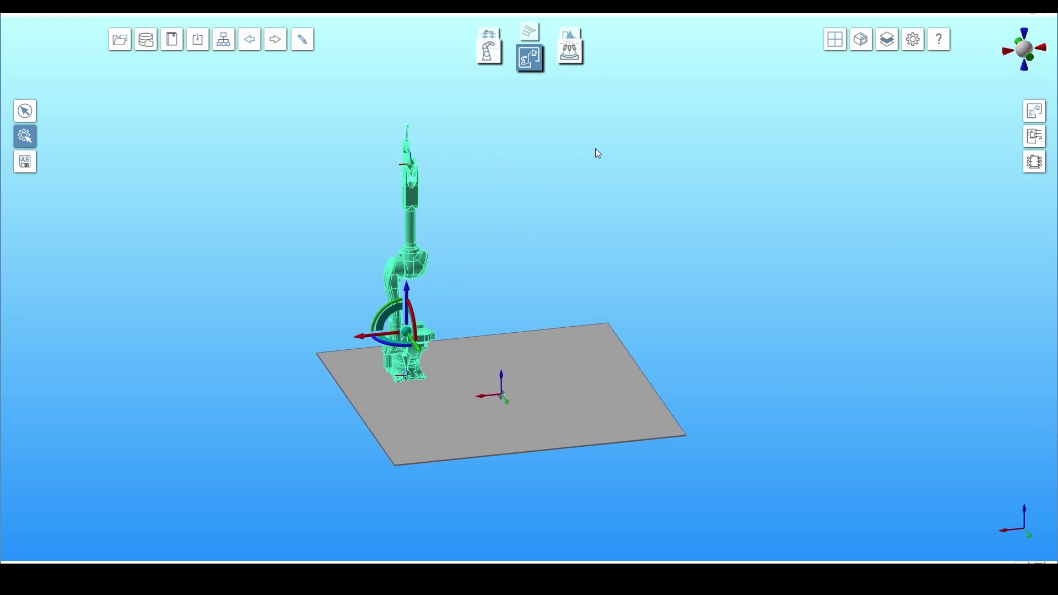
{"action": "left_click", "coordinate": [491, 51]}
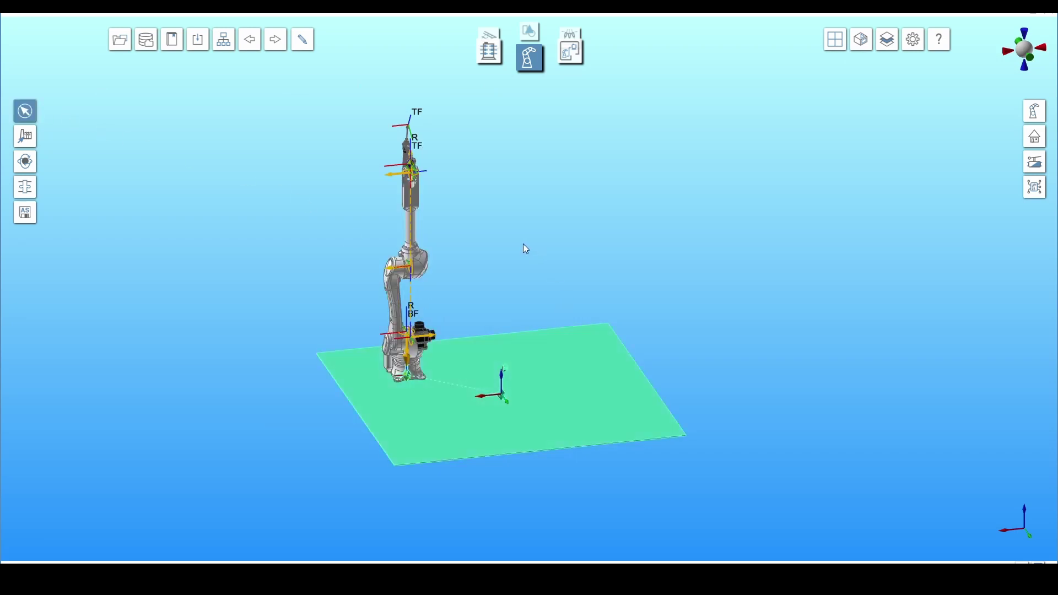
Re-enter adapter mode and choose Edit existing adapter on the MP1 frame under the robot
{"action": "scroll", "coordinate": [522, 245], "scroll_direction": "down", "scroll_amount": 3}
{"action": "scroll", "coordinate": [526, 251], "scroll_direction": "up", "scroll_amount": 3}
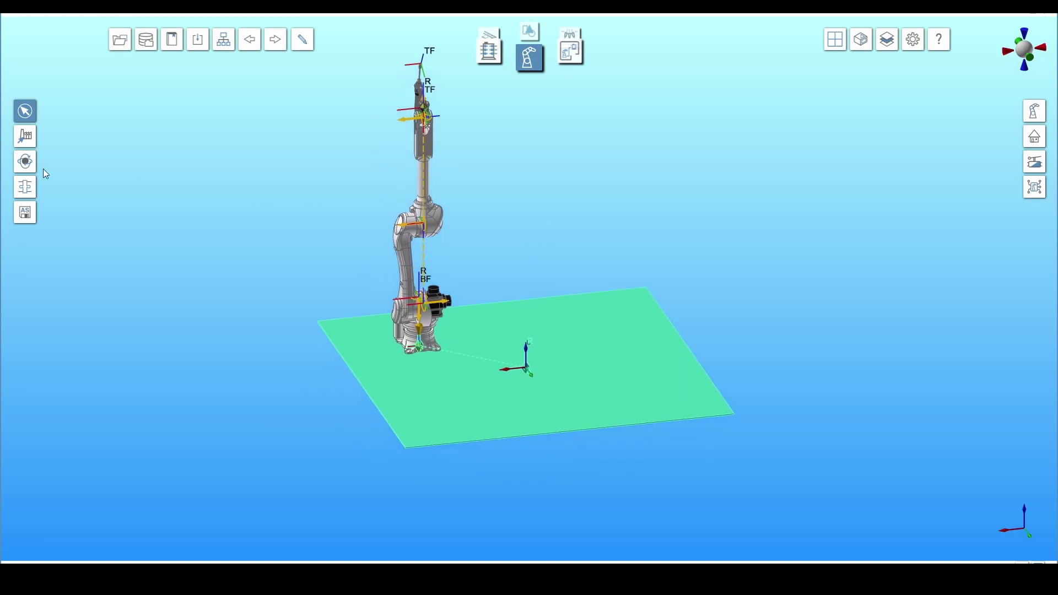
{"action": "left_click", "coordinate": [25, 188]}
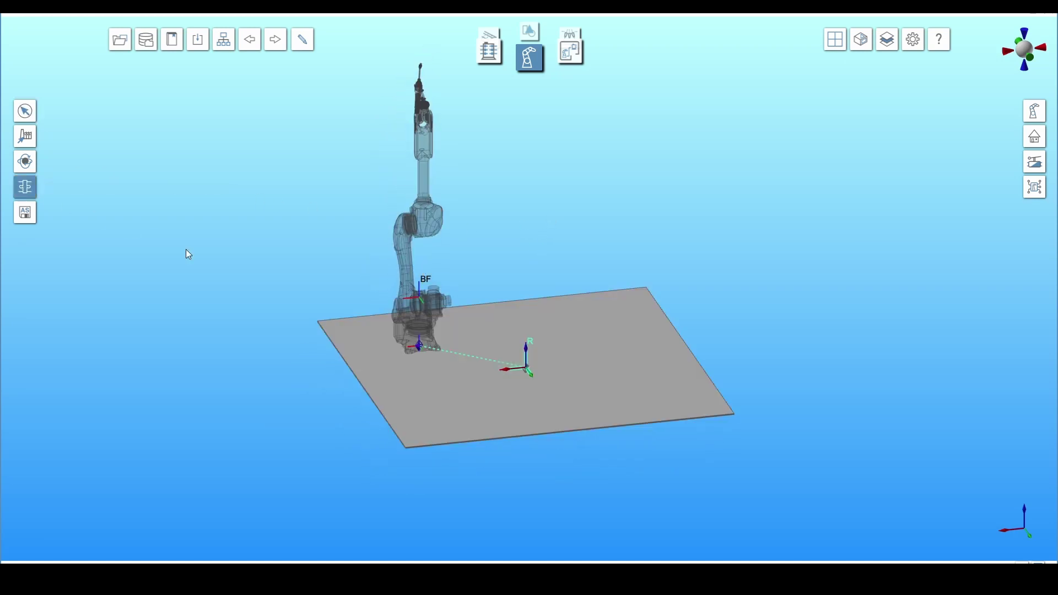
{"action": "scroll", "coordinate": [422, 350], "scroll_direction": "up", "scroll_amount": 2}
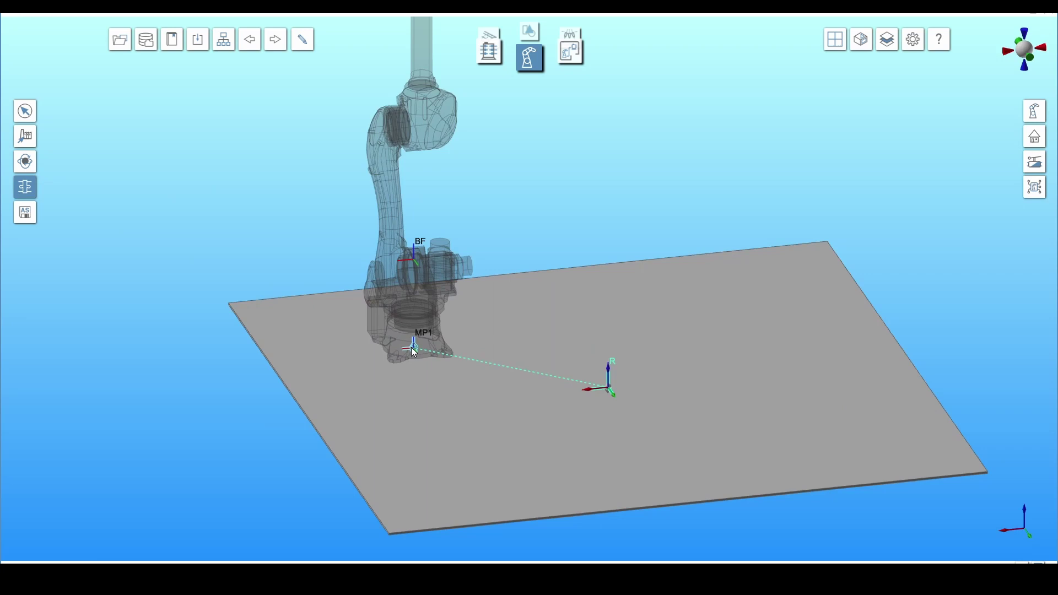
{"action": "left_click", "coordinate": [414, 351]}
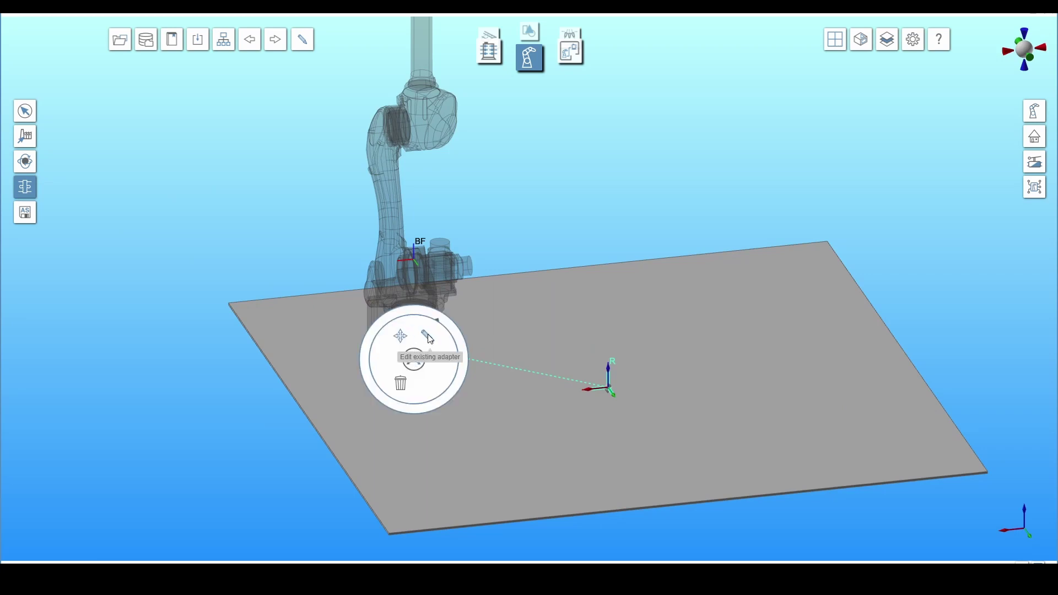
{"action": "left_click", "coordinate": [428, 336]}
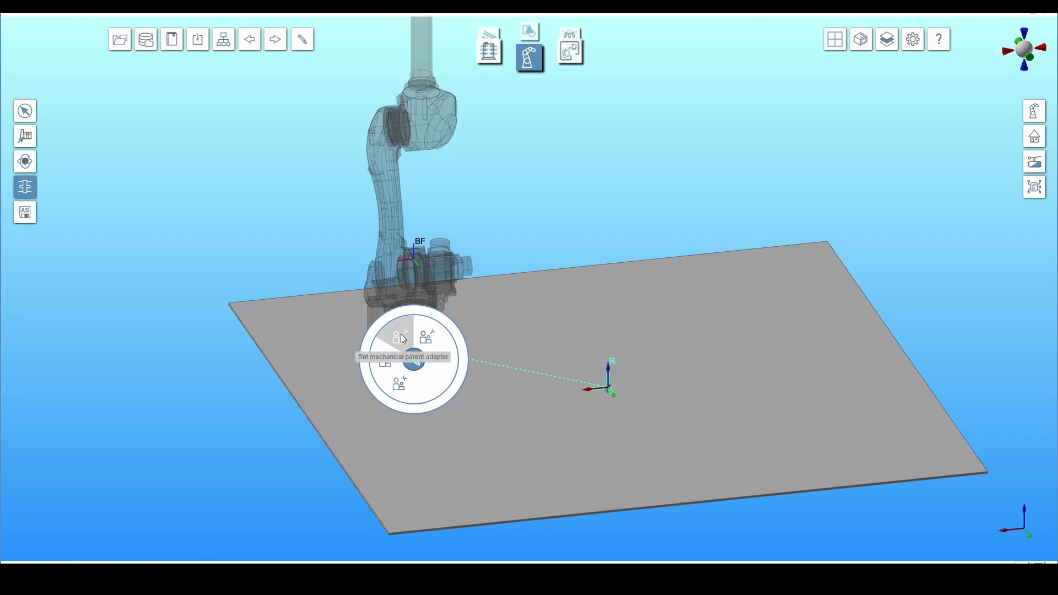
Make the MP1 robot-base frame an electrical parent adapter and slide the robot along the plate's green axis
{"action": "left_click", "coordinate": [403, 385]}
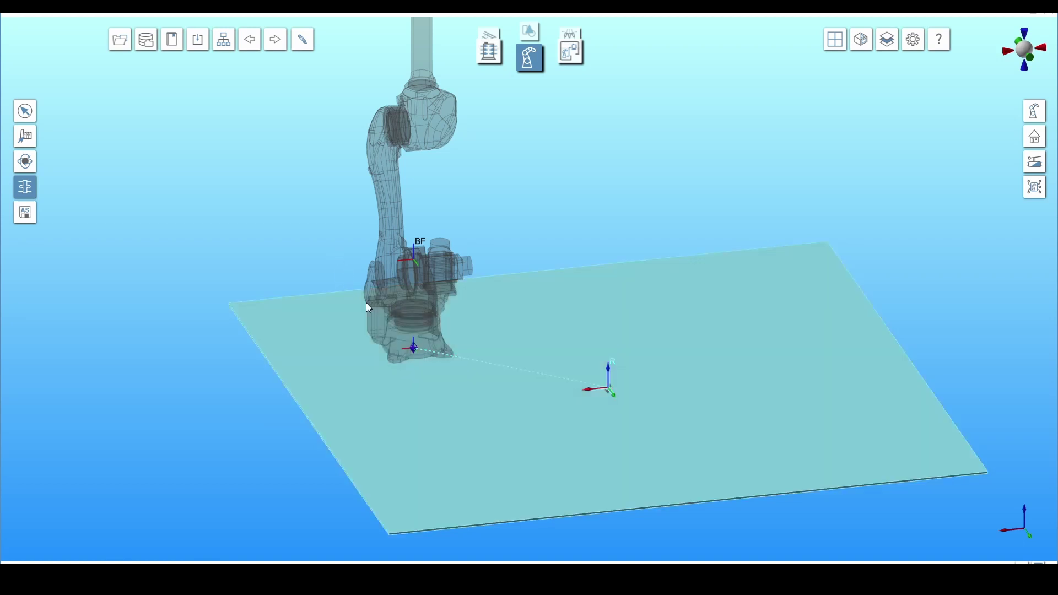
{"action": "left_click", "coordinate": [414, 350]}
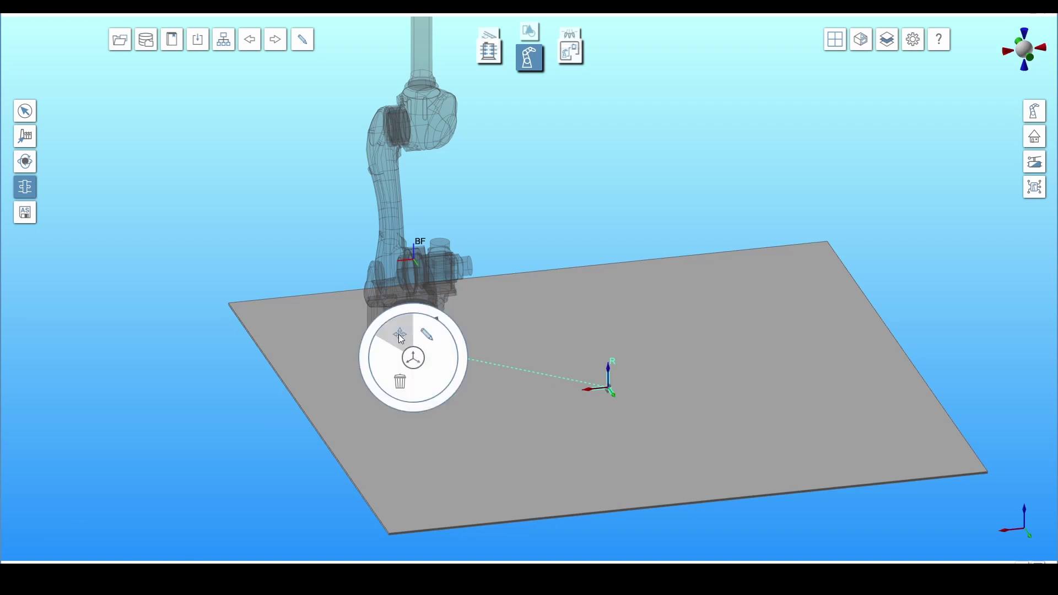
{"action": "left_click", "coordinate": [400, 338]}
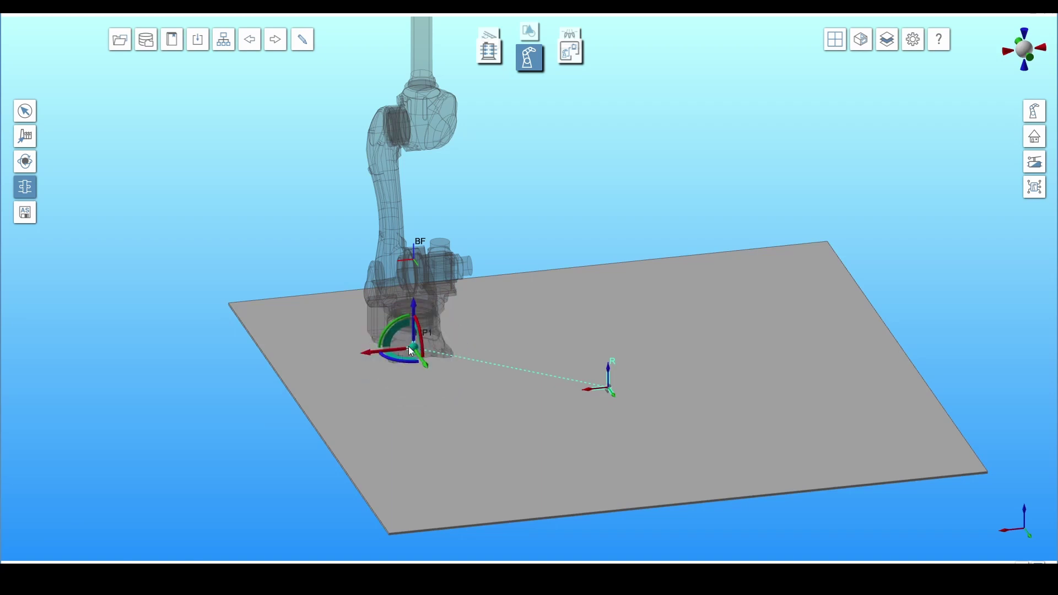
{"action": "left_click_drag", "start_coordinate": [423, 364], "coordinate": [350, 342]}
{"action": "scroll", "coordinate": [406, 313], "scroll_direction": "down", "scroll_amount": 3}
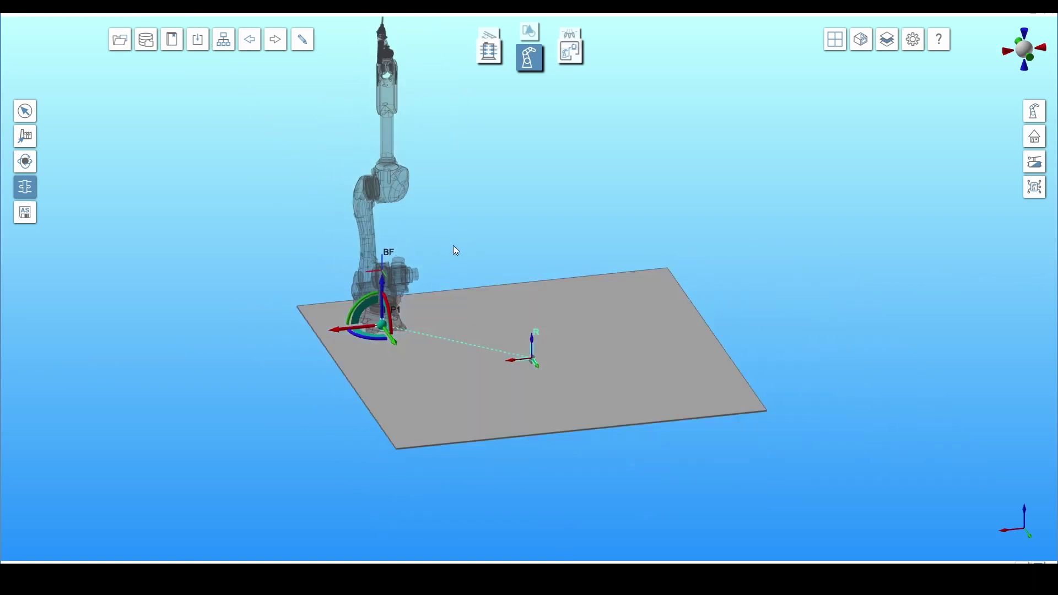
{"action": "left_click", "coordinate": [574, 57]}
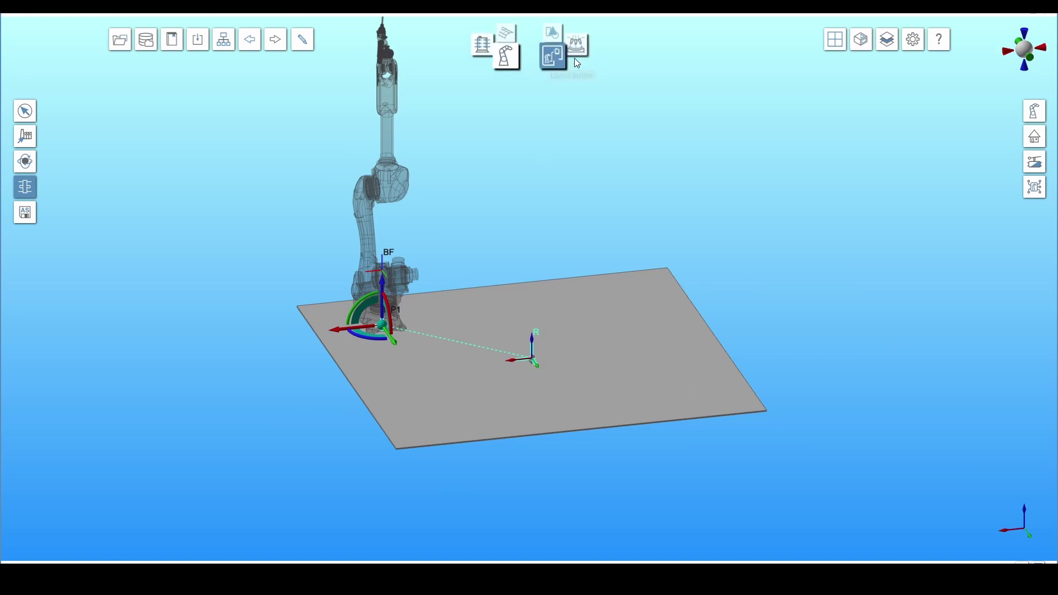